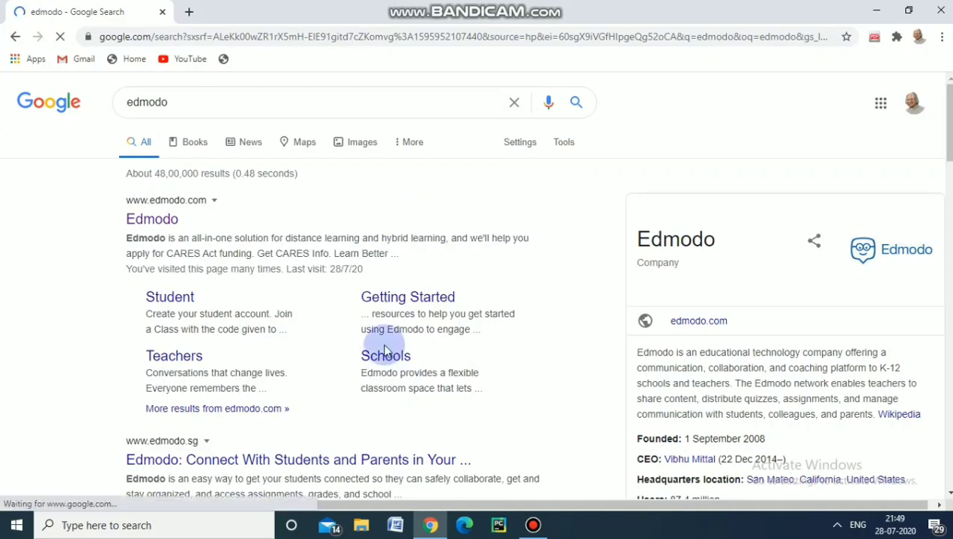
Open the Edmodo website from the search results and log in with the existing Google account
left_click_drag(180, 219, 140, 219)
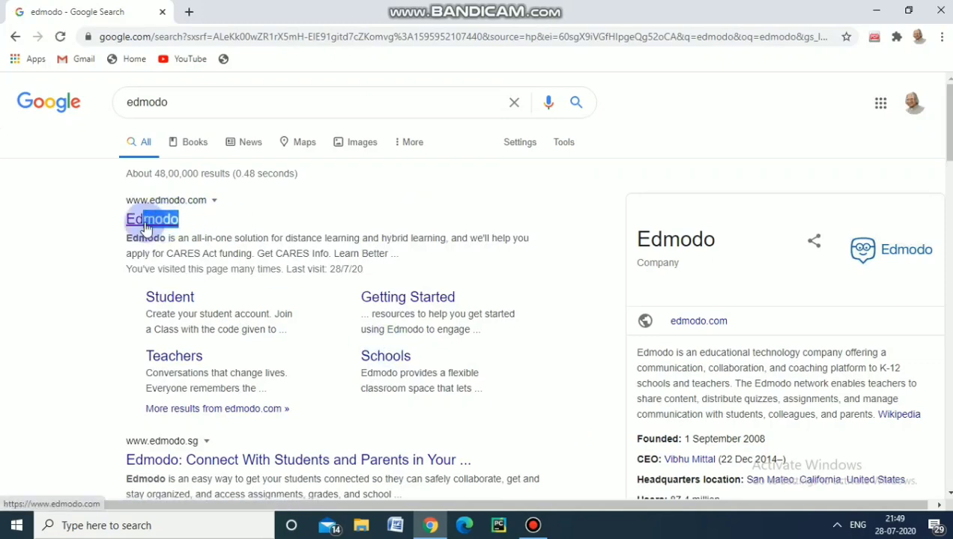
left_click(145, 223)
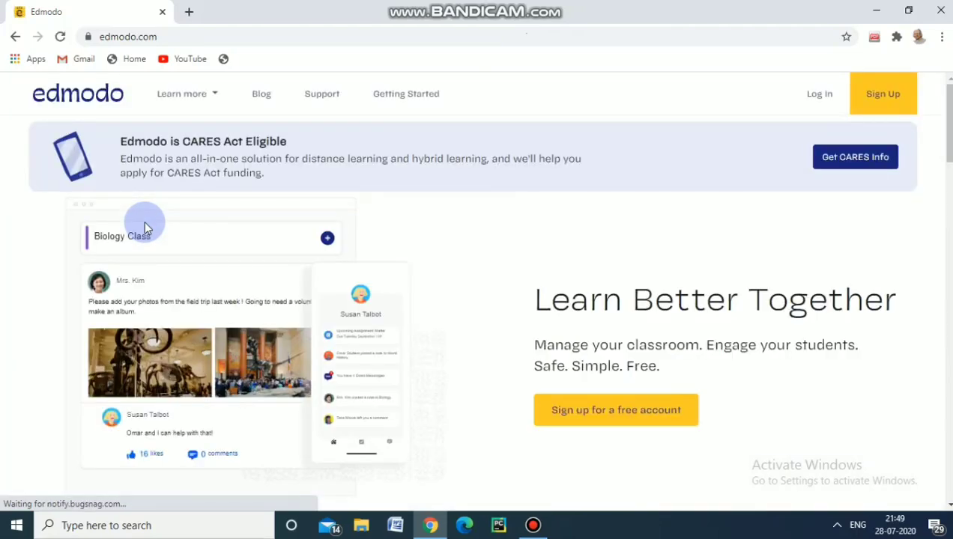
left_click(809, 95)
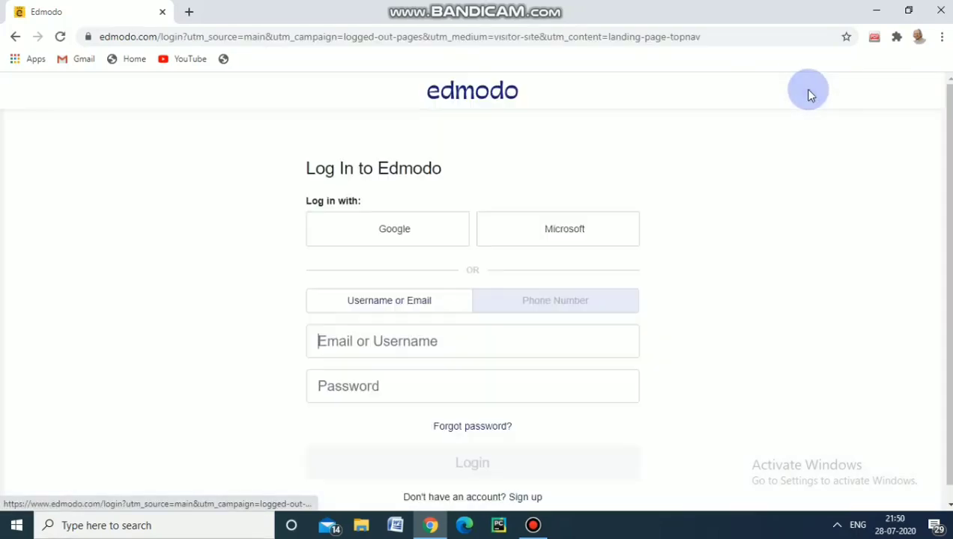
left_click(416, 228)
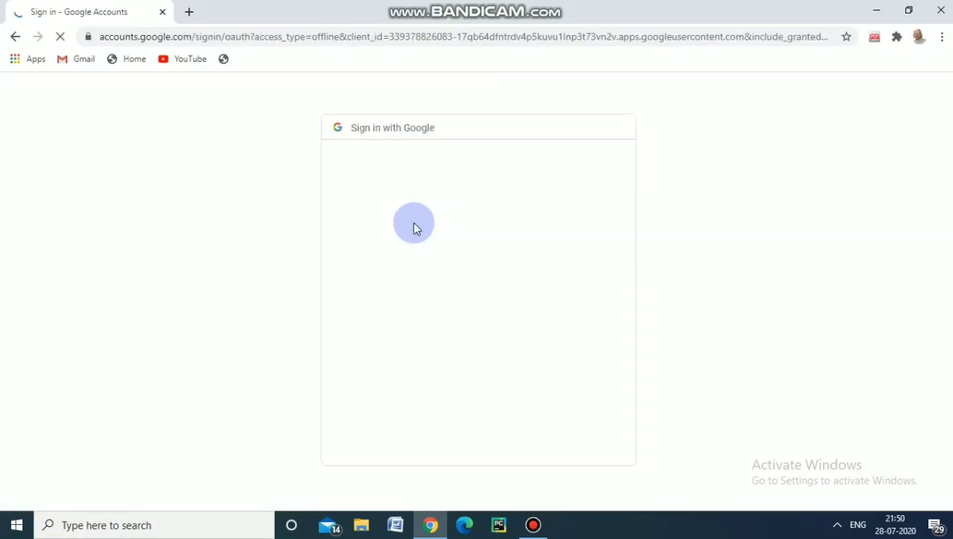
left_click(401, 259)
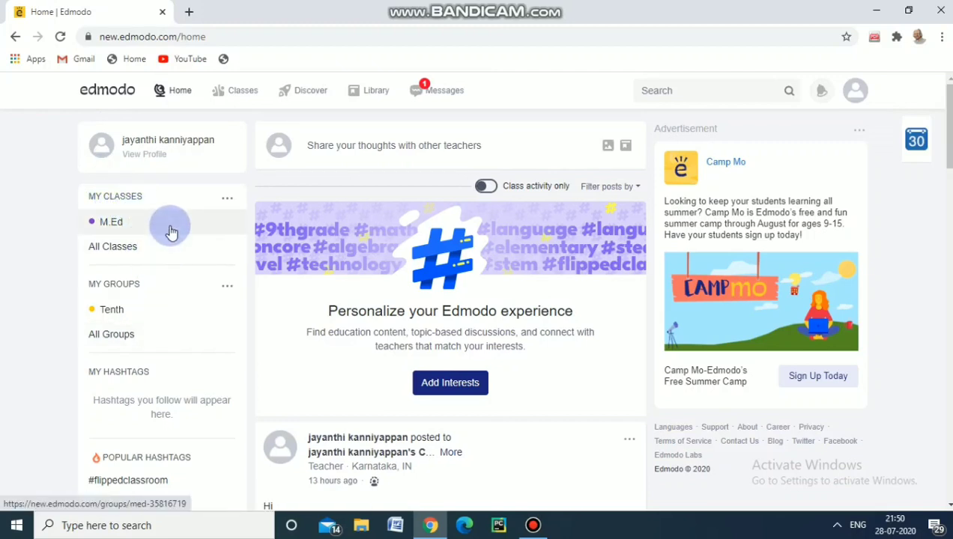
Start creating a new class and name it B.Ed, leaving the description empty
left_click(227, 199)
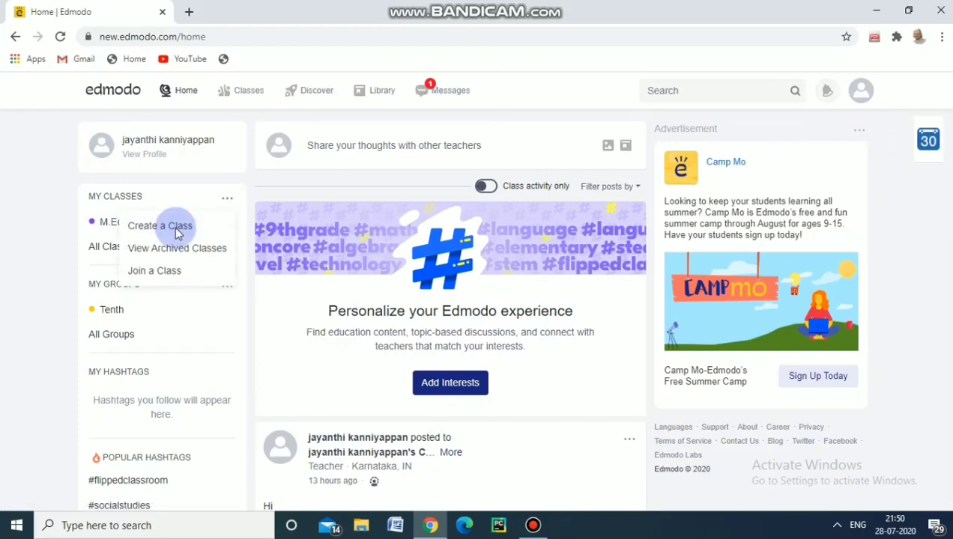
left_click(174, 227)
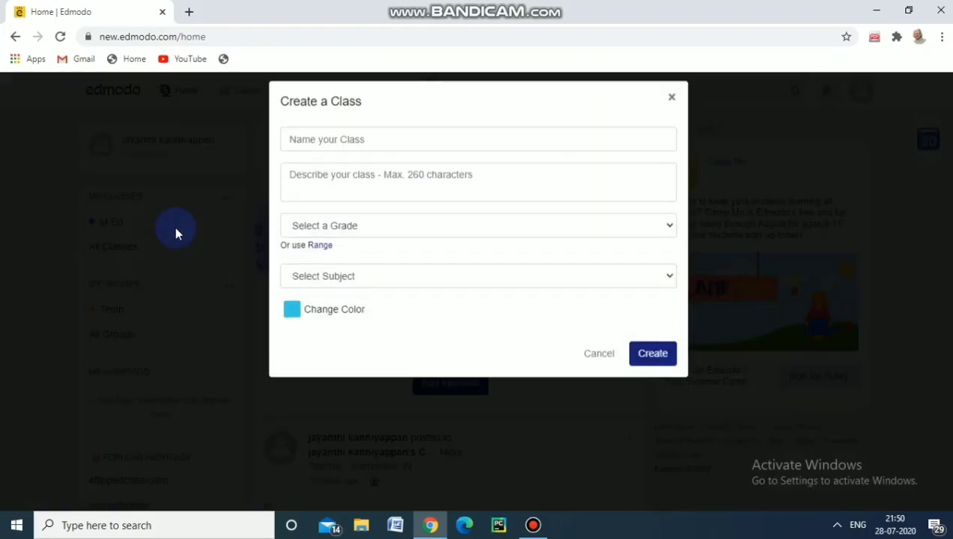
left_click(330, 150)
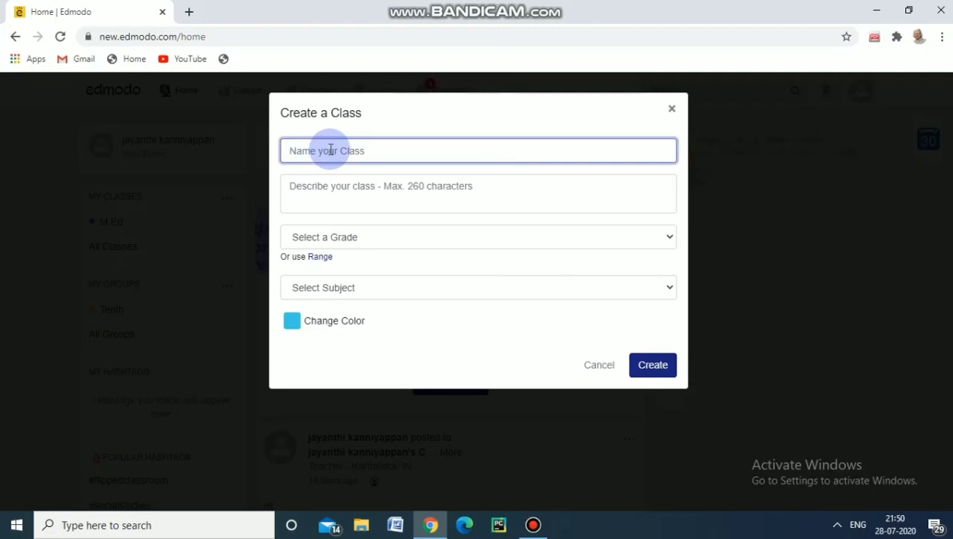
type("B.ed")
type("Ed")
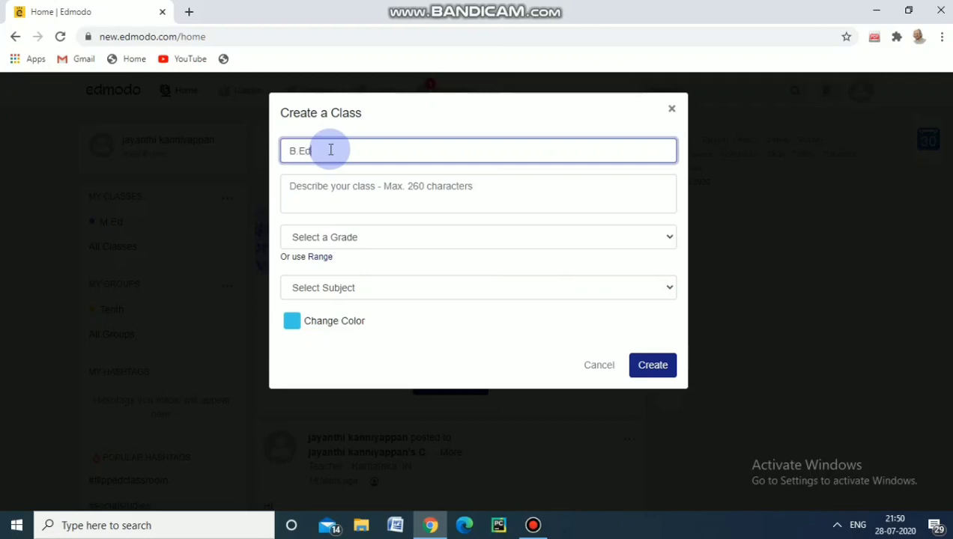
left_click(327, 202)
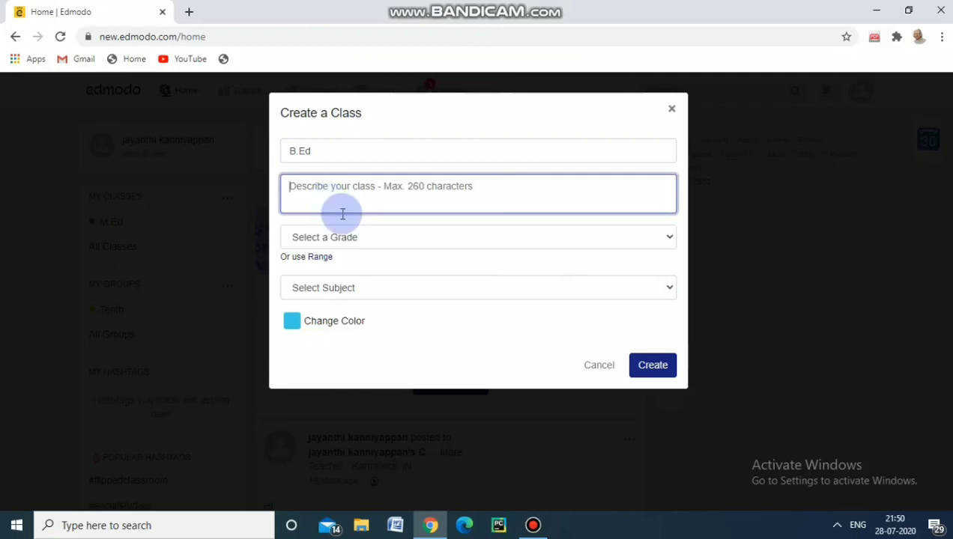
Set the class grade to Higher Education and both the subject and sub-subject to All
left_click(668, 238)
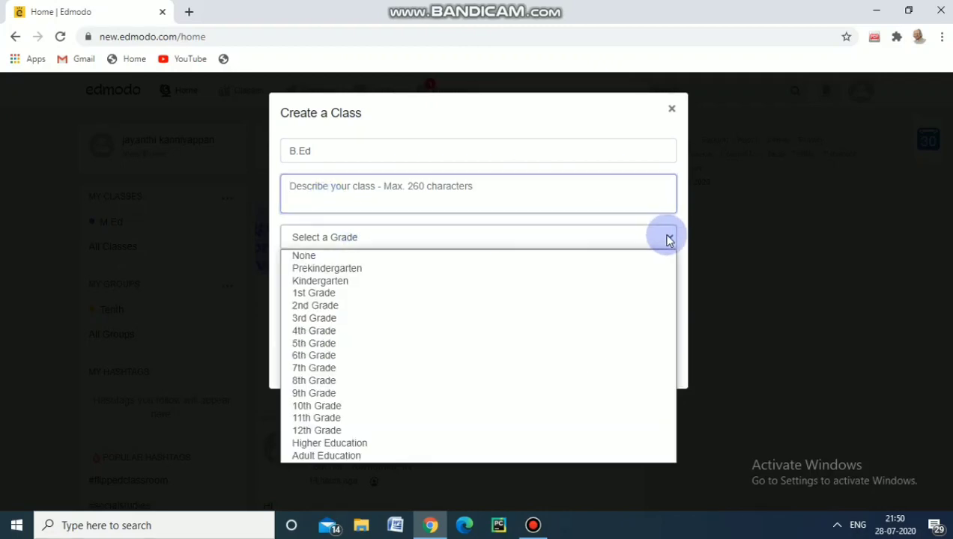
left_click(463, 442)
left_click(670, 289)
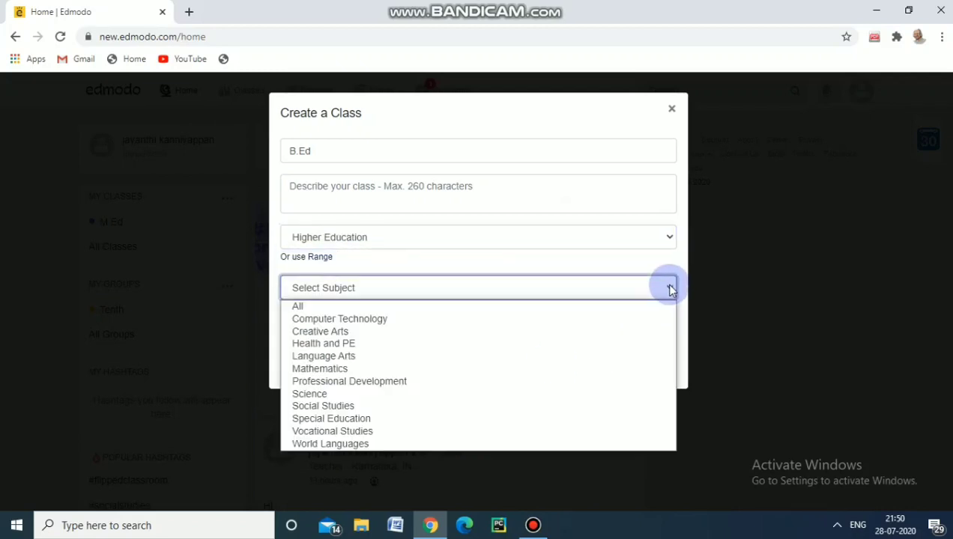
left_click(635, 312)
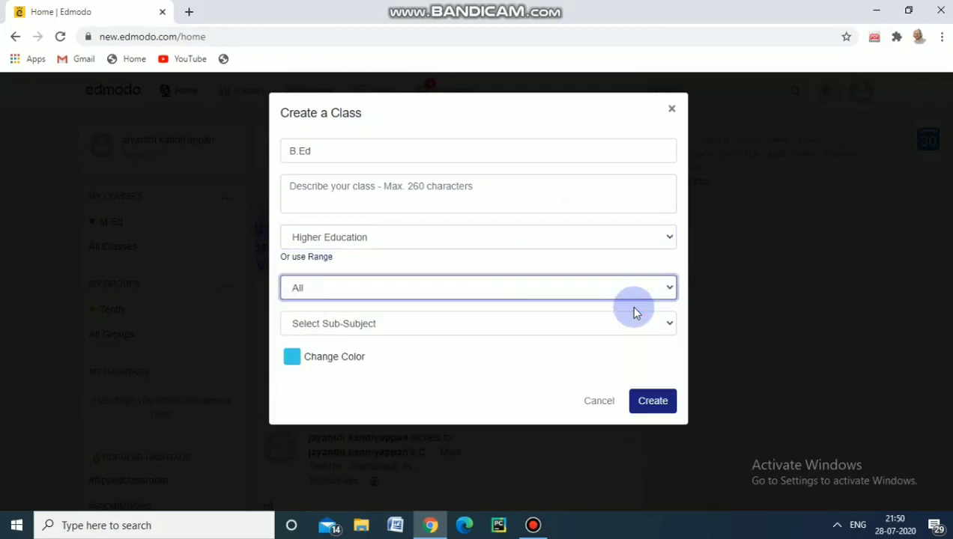
left_click(670, 323)
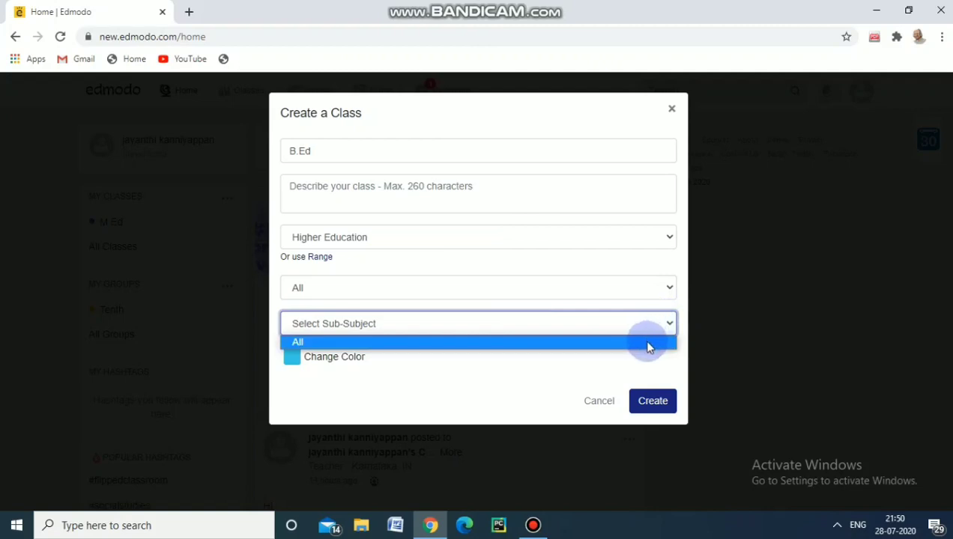
left_click(648, 342)
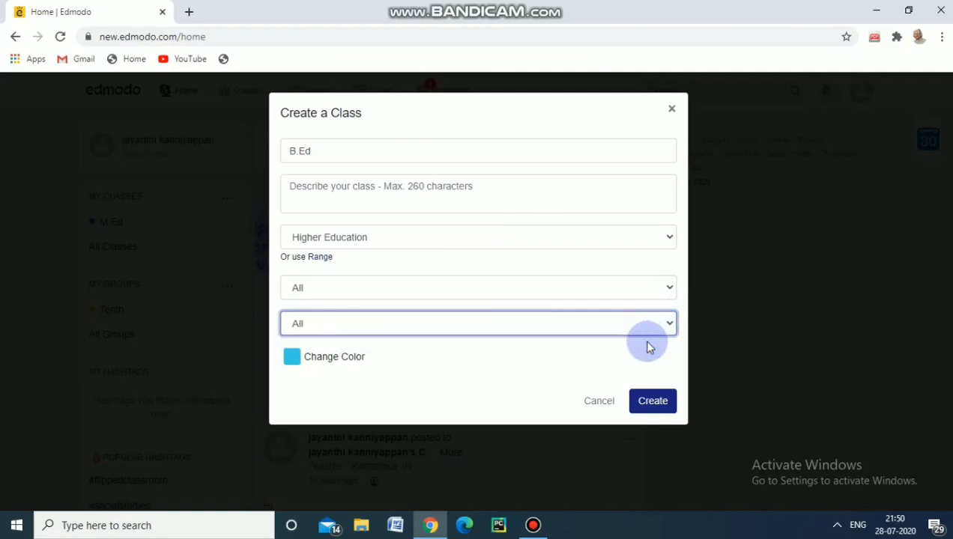
Change the class color to purple and create the class
left_click(292, 357)
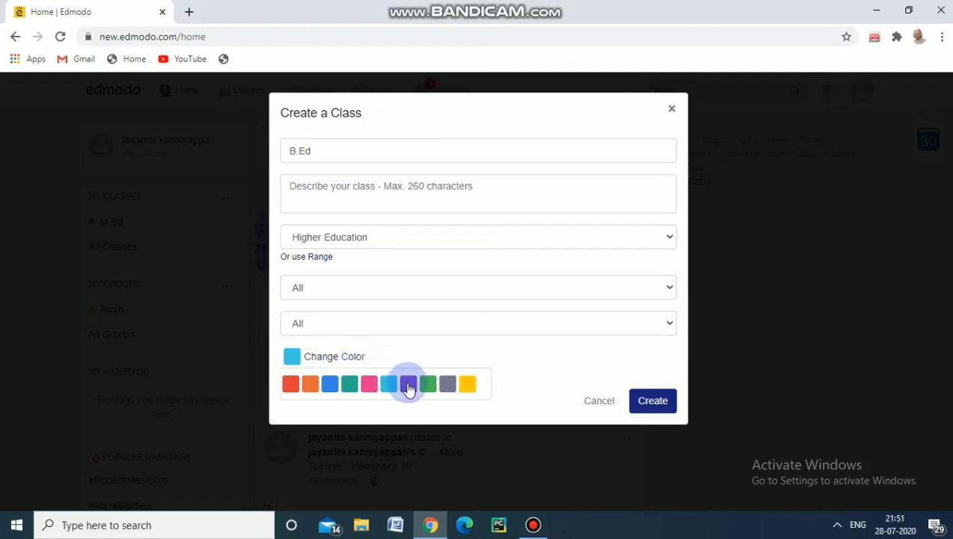
left_click(407, 384)
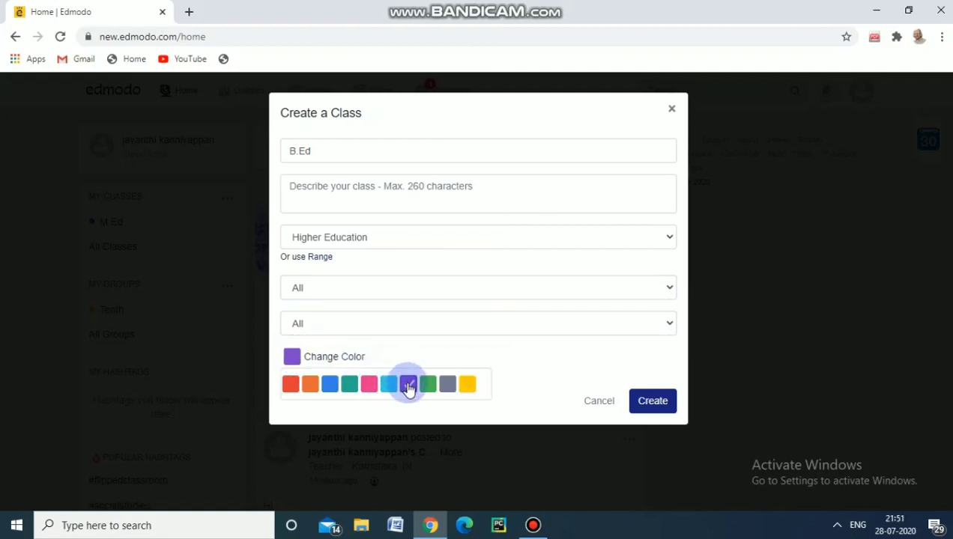
left_click(664, 400)
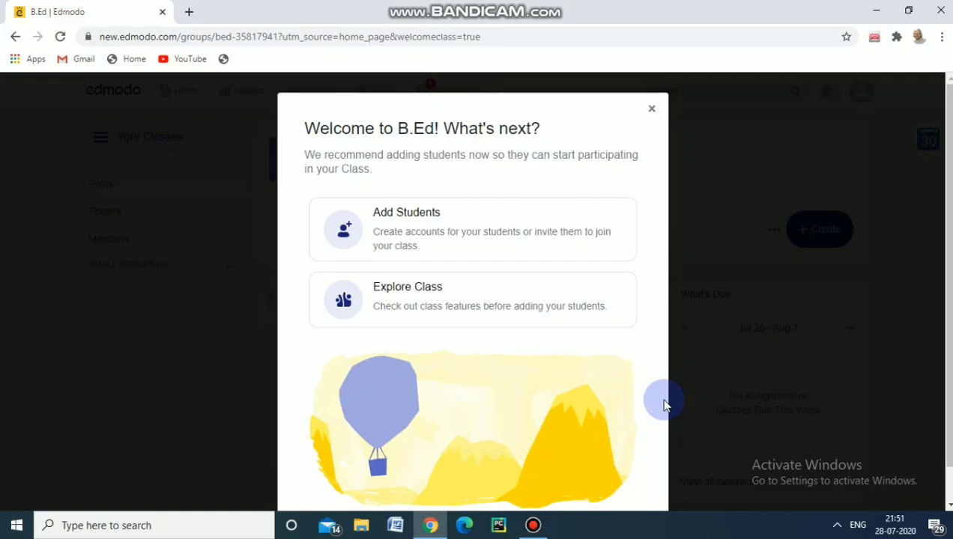
Open the Add Students page for the new class, view its invitation options, and close them without inviting anyone
left_click(519, 232)
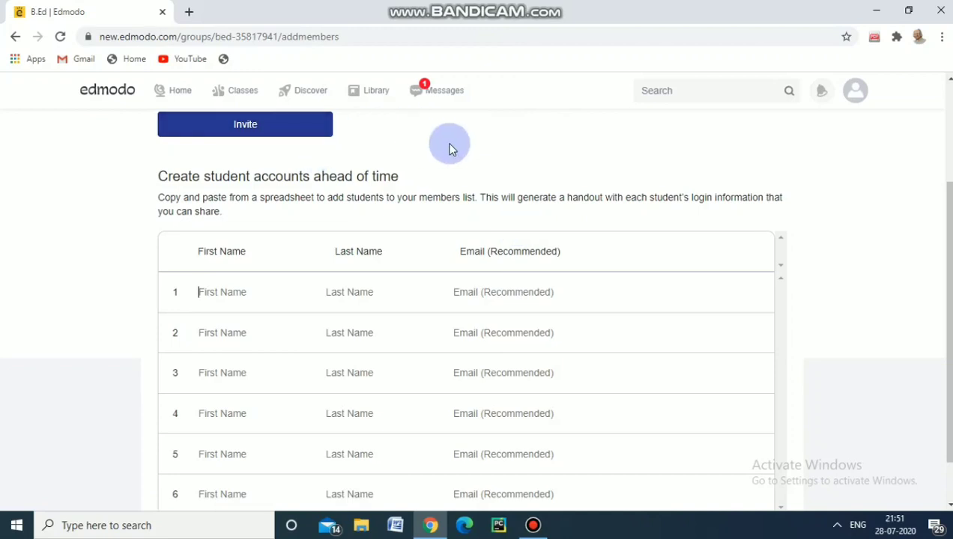
left_click(949, 132)
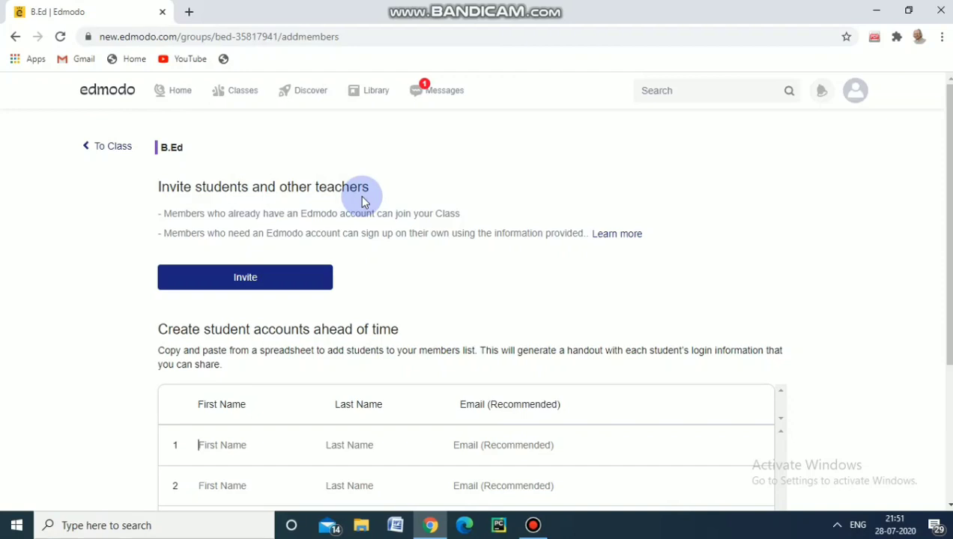
left_click(253, 281)
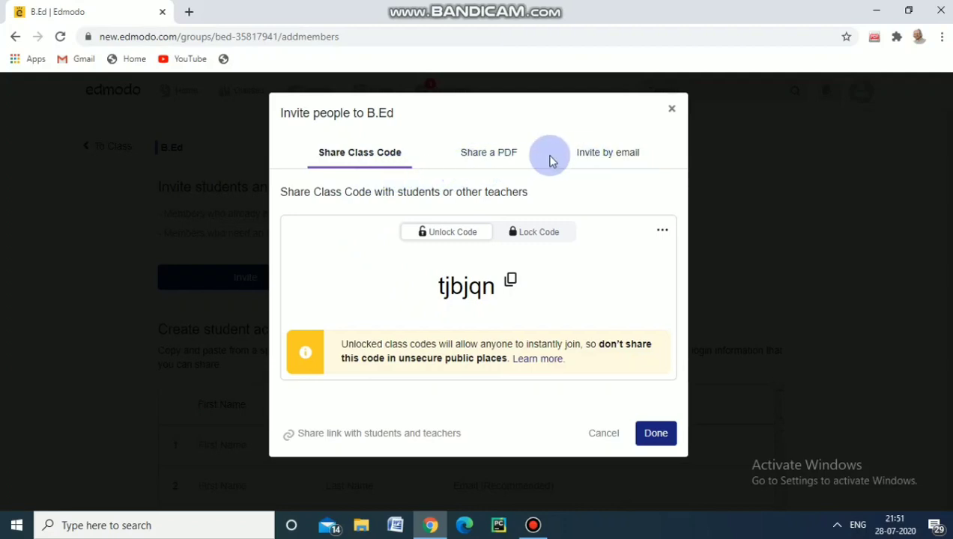
left_click(670, 112)
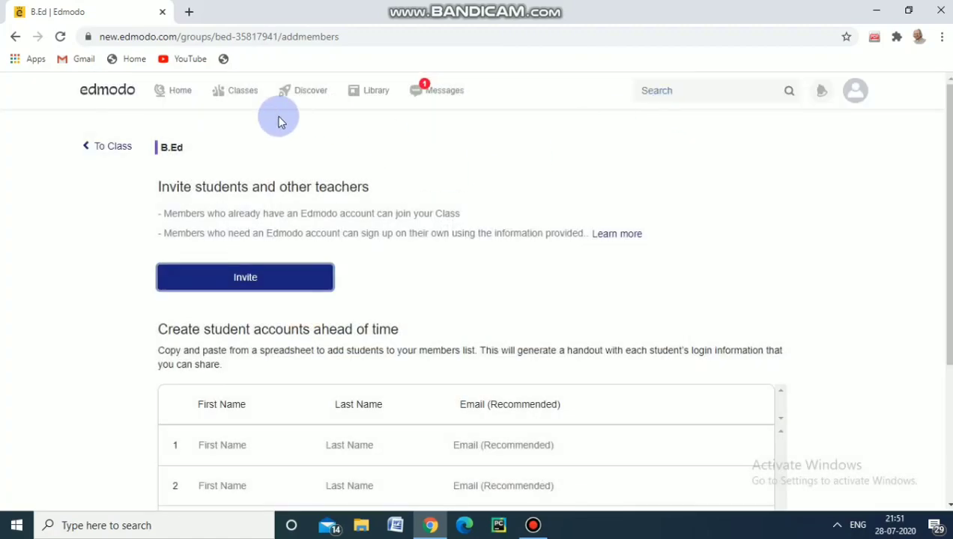
Open the B.Ed class from the class list and show its posts
left_click(246, 96)
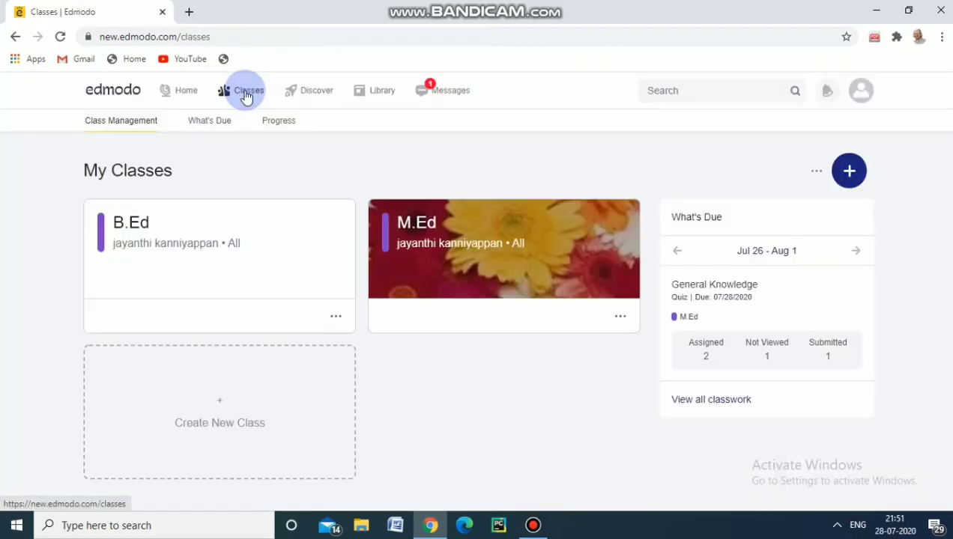
left_click(229, 239)
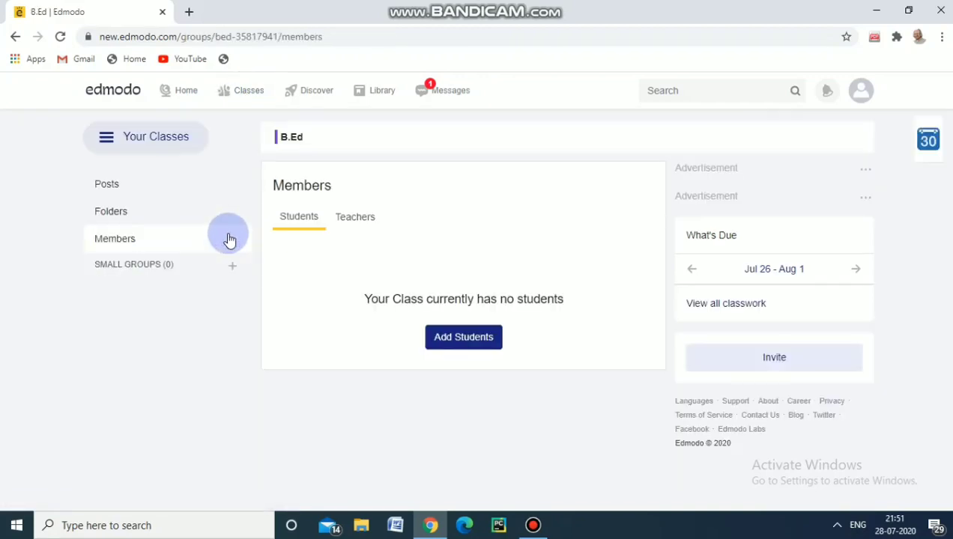
left_click(224, 190)
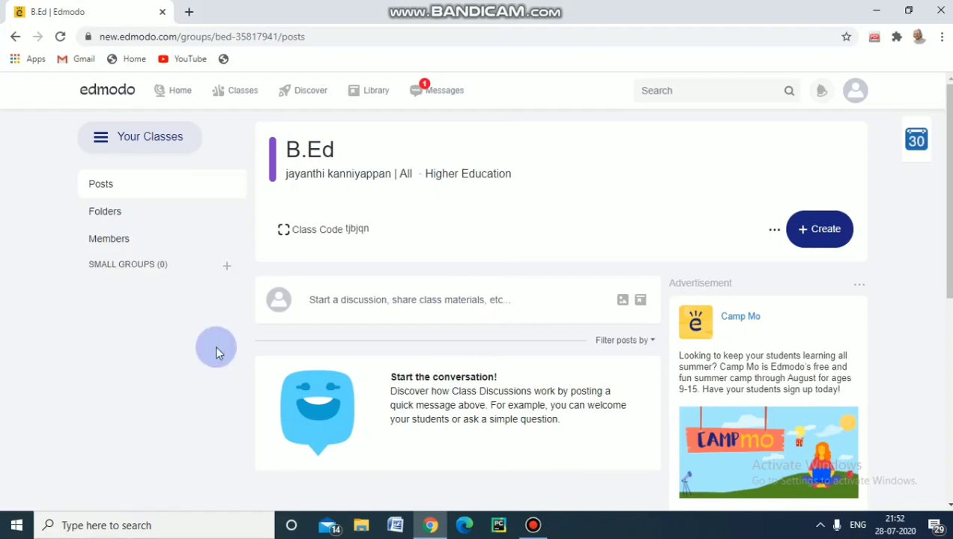
Publish the message "Hi students" as a post in the B.Ed class
left_click(332, 300)
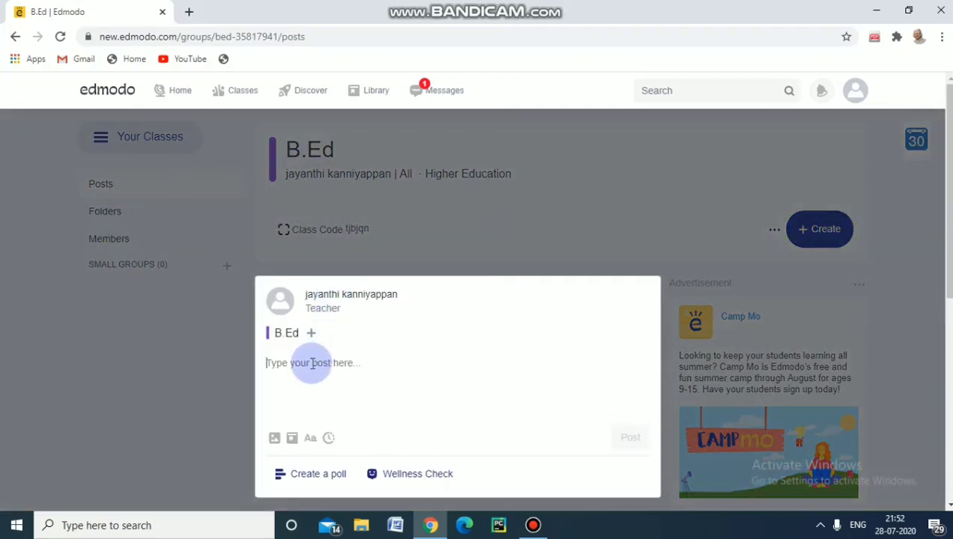
type("Hi stu")
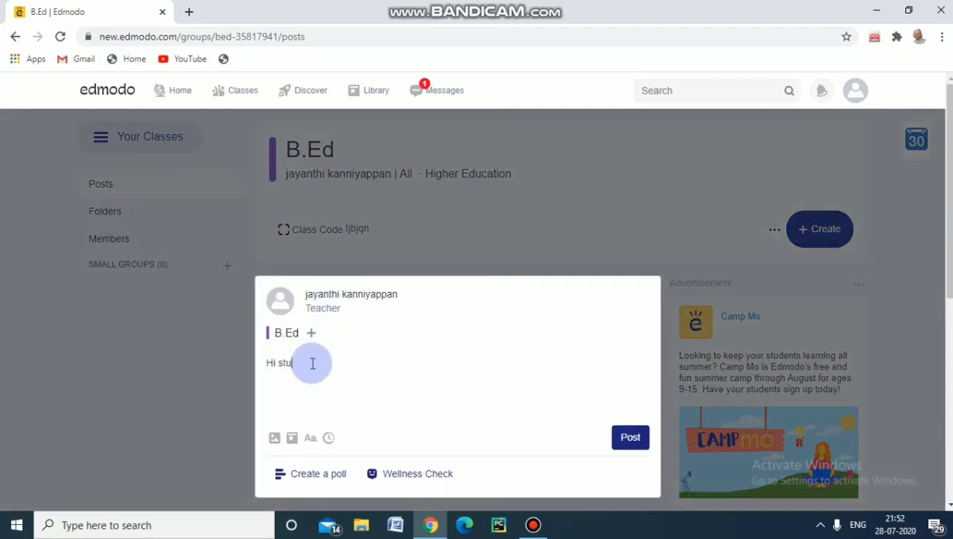
type("dents")
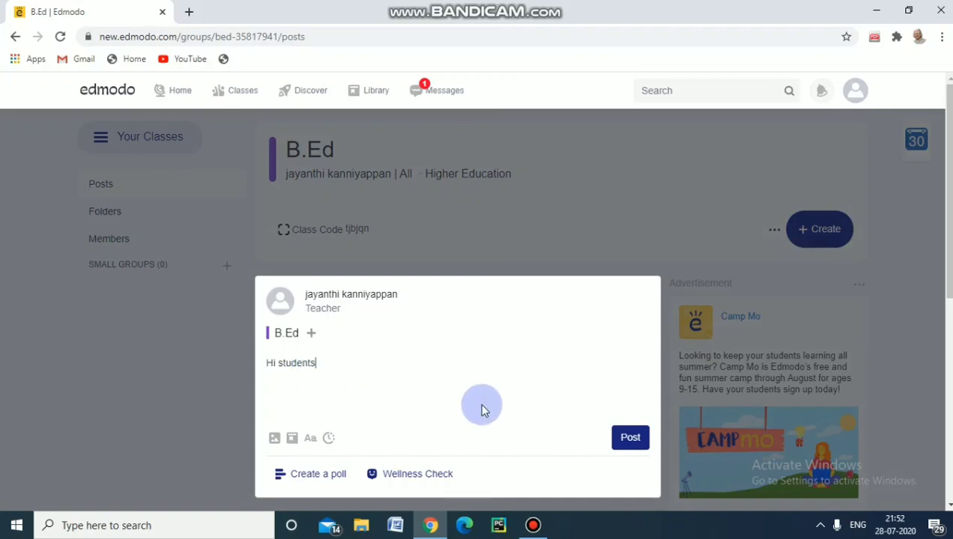
left_click(621, 444)
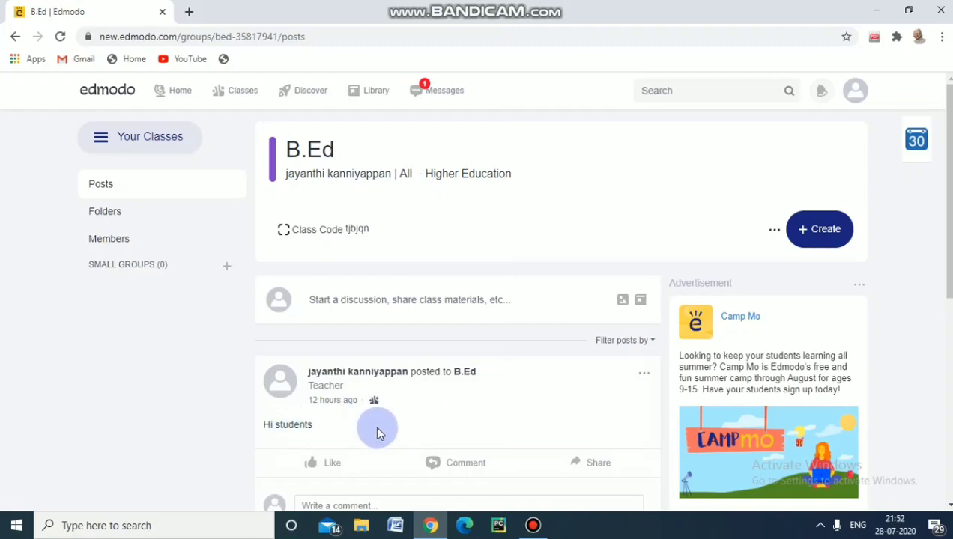
Start another B.Ed class post and write "Tomorrow shall we have a test" as its text
left_click(472, 299)
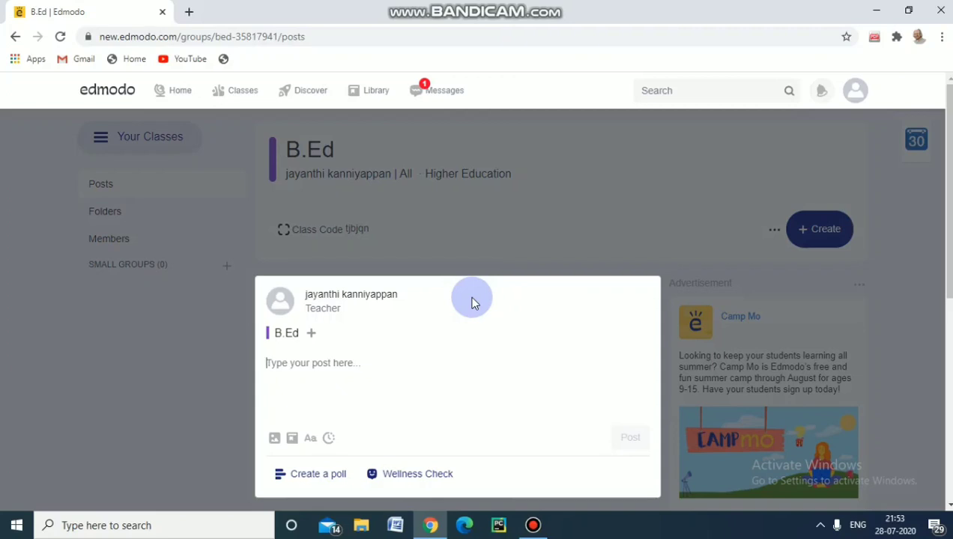
left_click(335, 362)
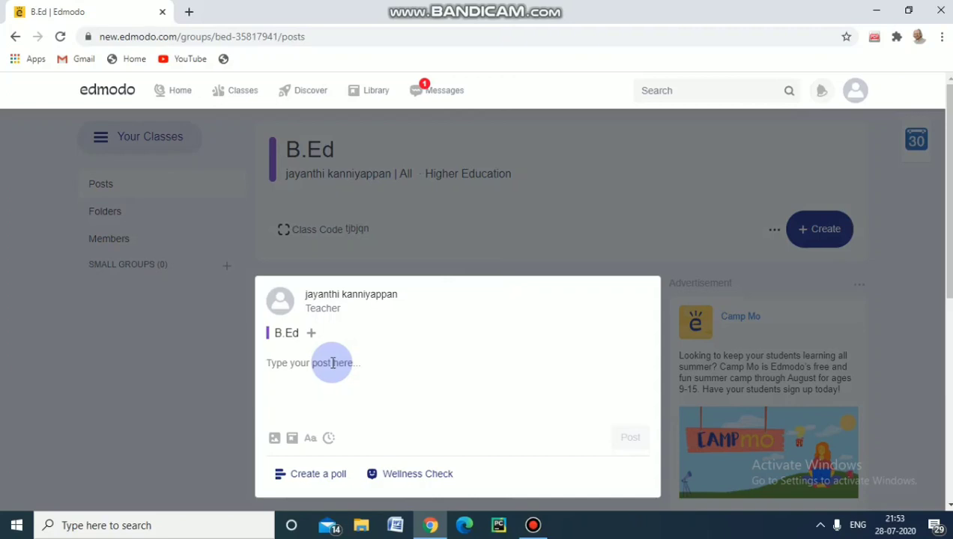
type("T")
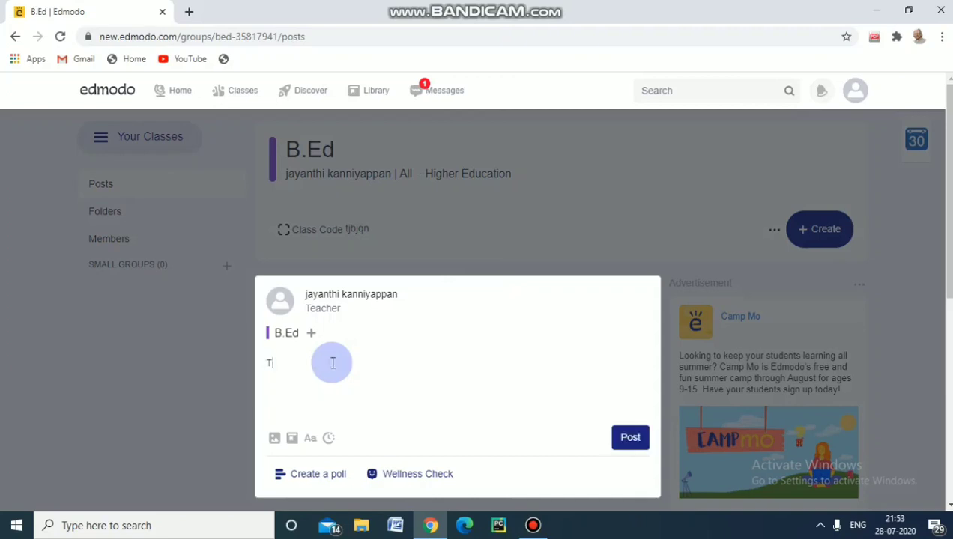
type("omorrow shall we hav")
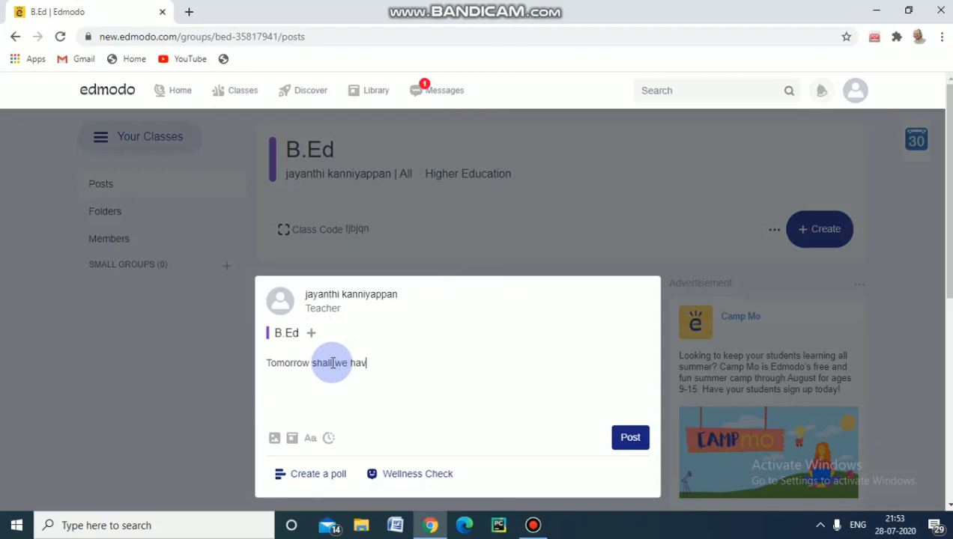
type("e a test")
Add a poll with the options "Yes" and "No" to the test question post and publish it to the class
left_click(309, 476)
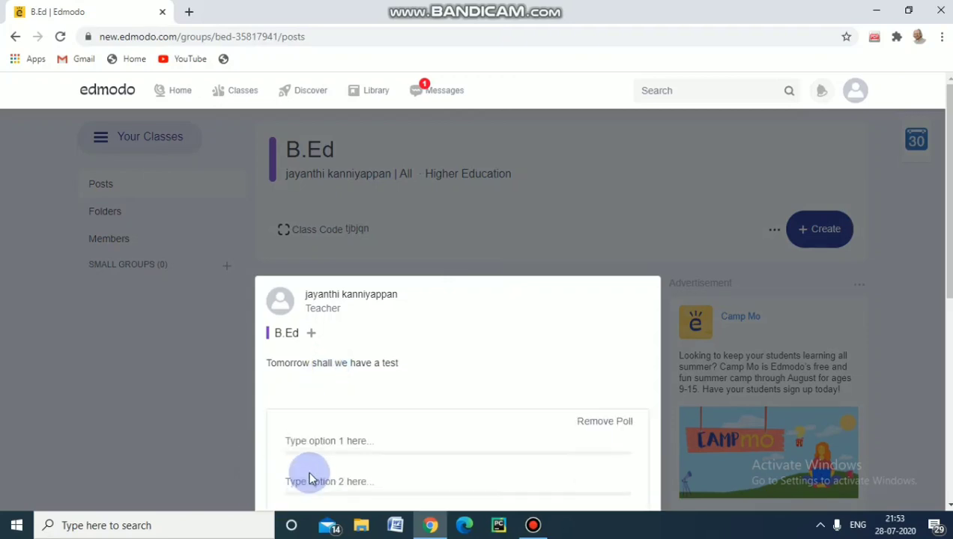
left_click(384, 441)
type("Yes")
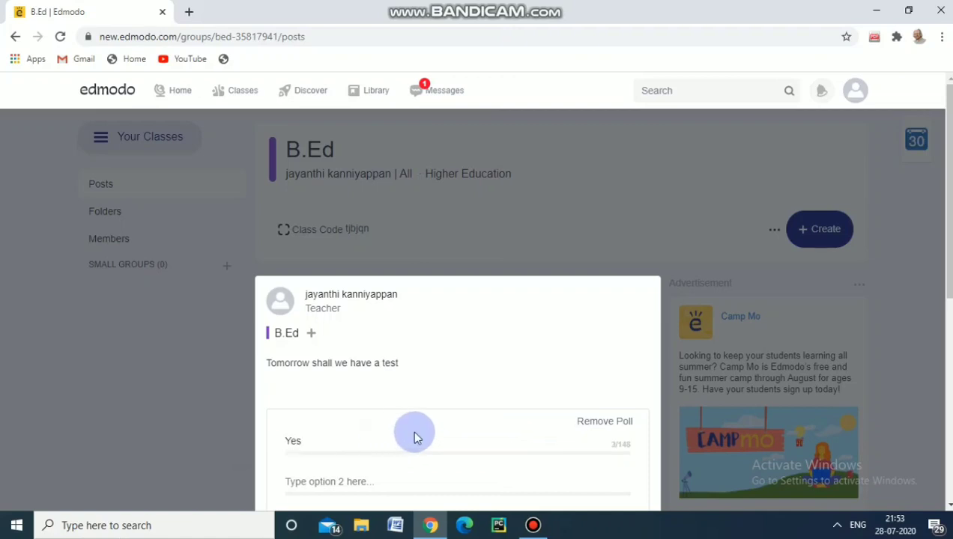
left_click(359, 486)
type("No")
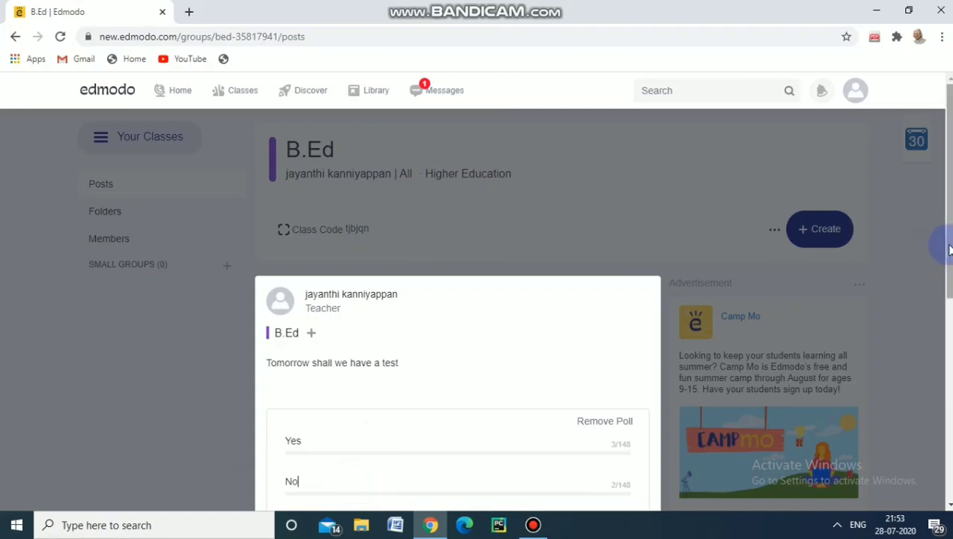
left_click_drag(949, 250, 945, 317)
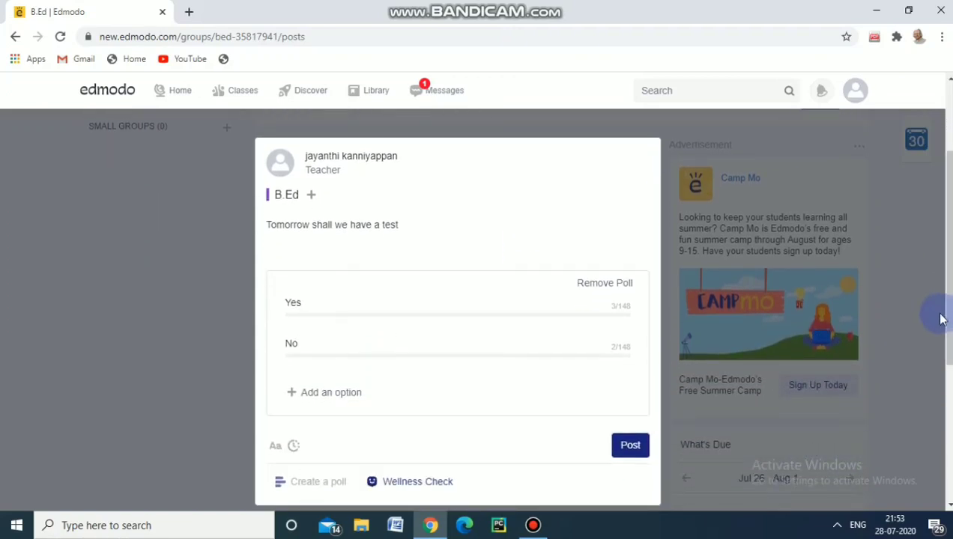
left_click(632, 446)
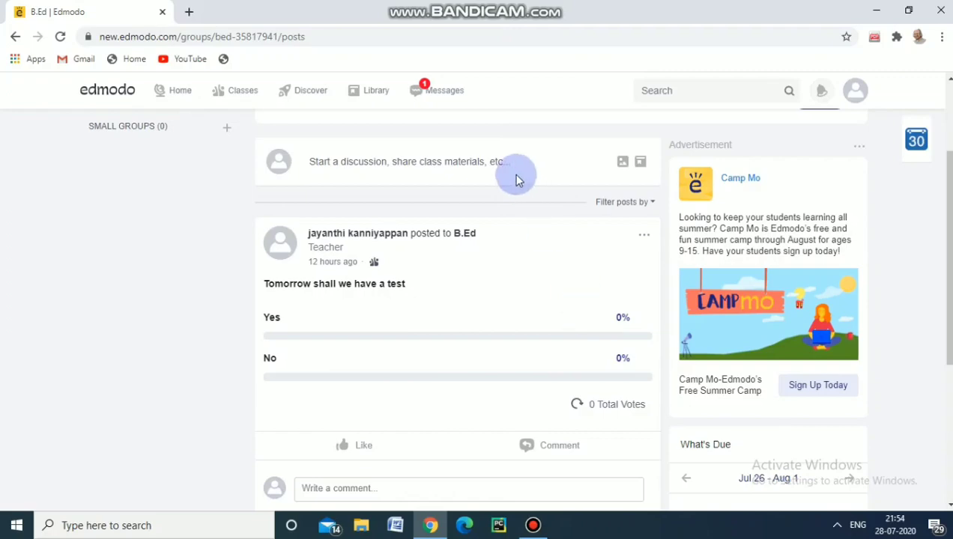
Publish a Wellness Check post asking "How are you feeling today?" with its preset answers to the B.Ed class
left_click(472, 161)
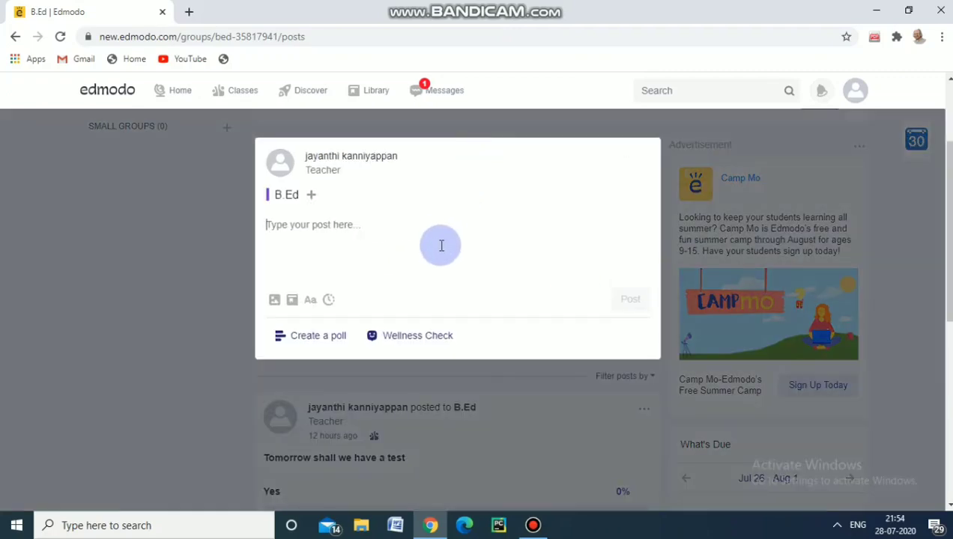
left_click(417, 337)
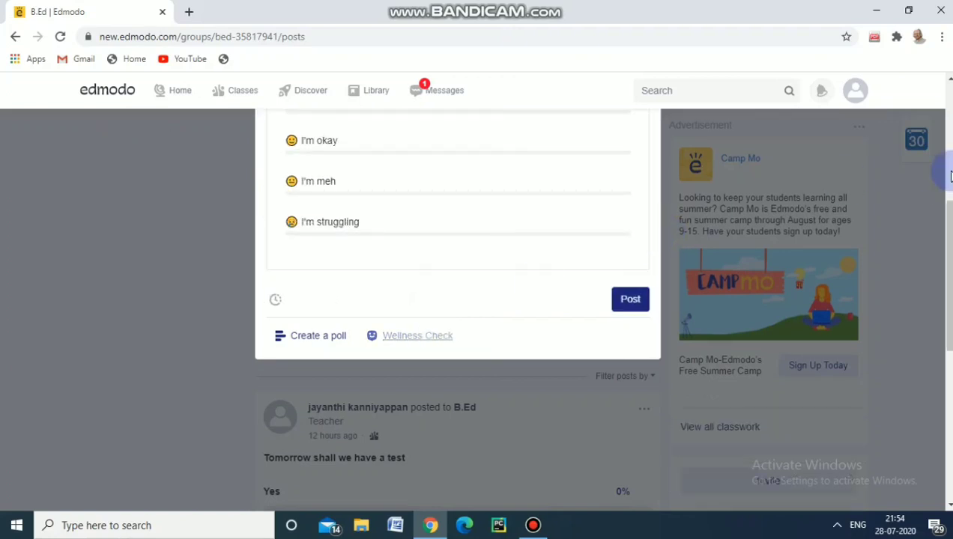
scroll(950, 175, "up", 5)
left_click_drag(949, 176, 947, 236)
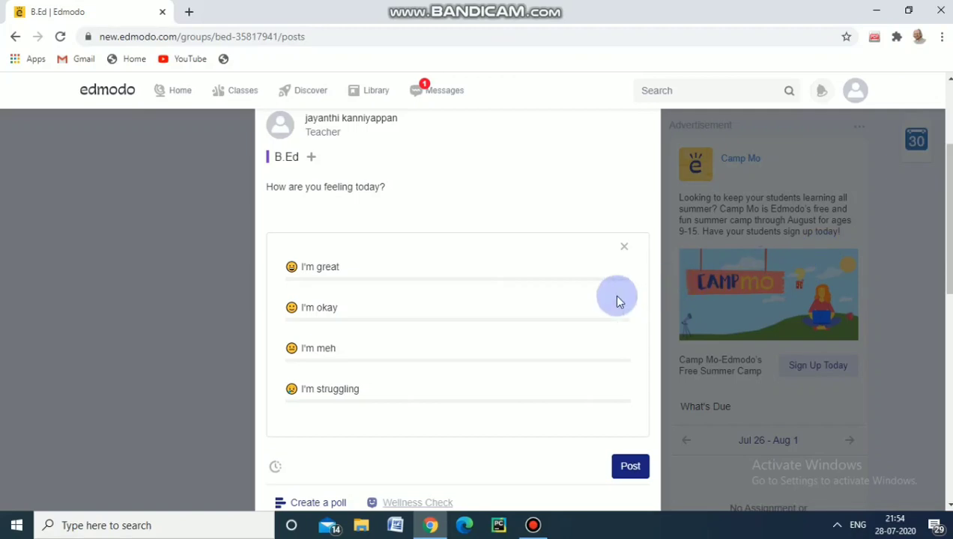
left_click(632, 467)
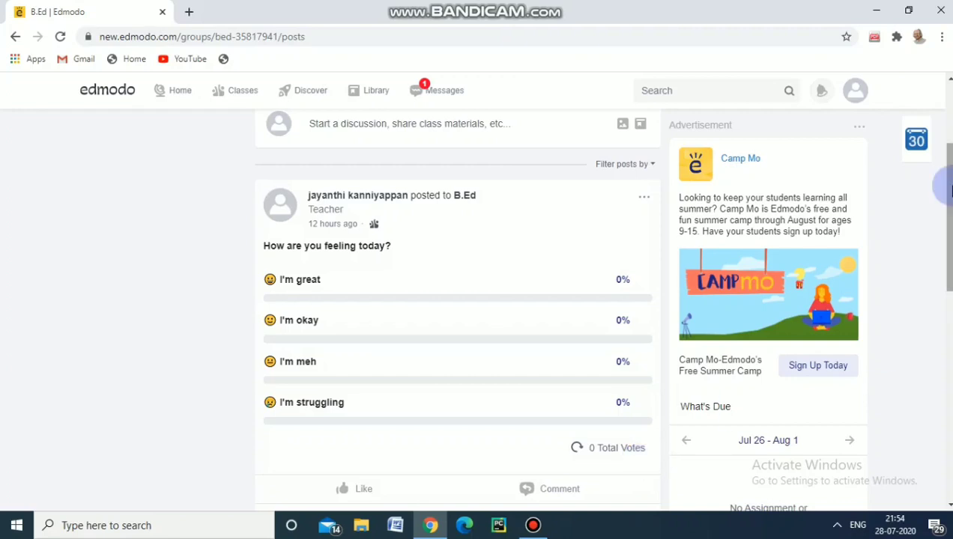
Start a new assignment for the B.Ed class
left_click_drag(949, 187, 952, 128)
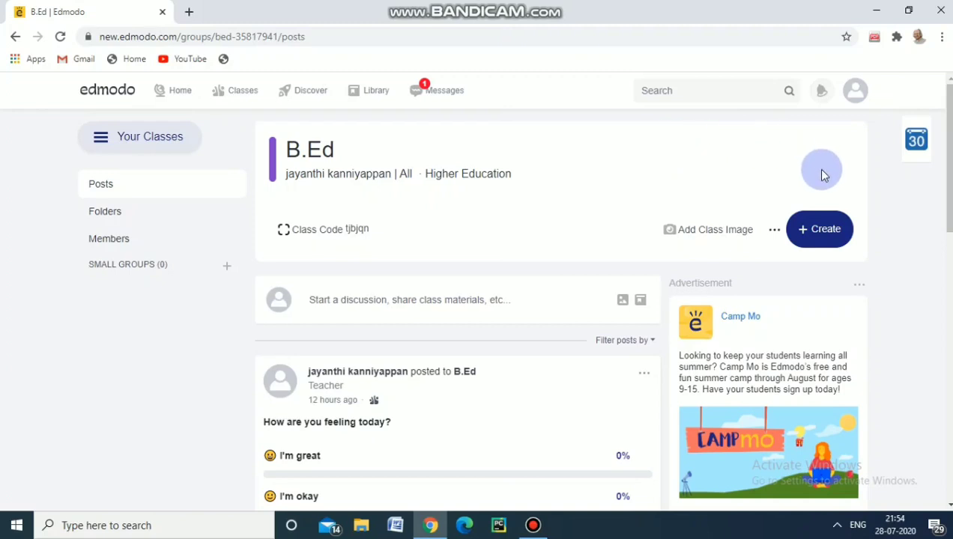
left_click(820, 229)
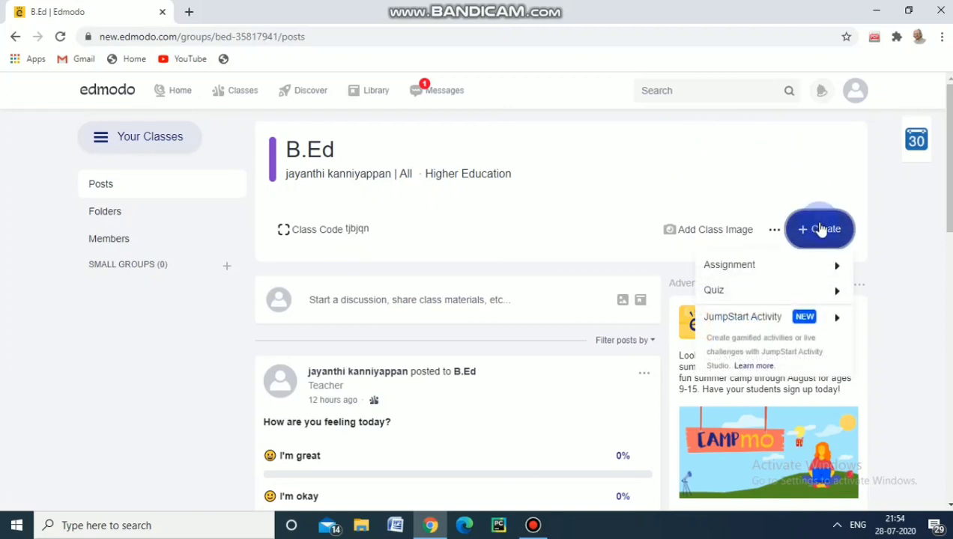
mouse_move(768, 268)
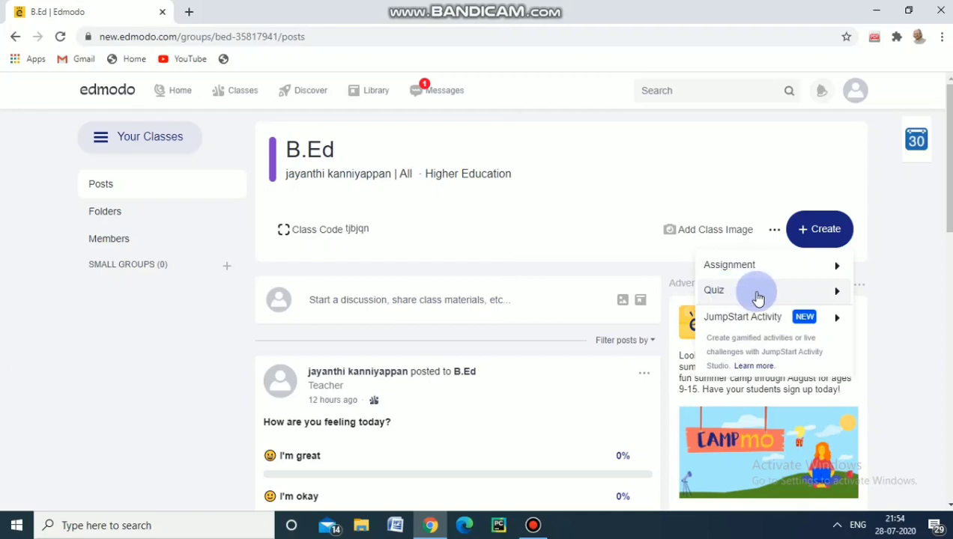
left_click(837, 297)
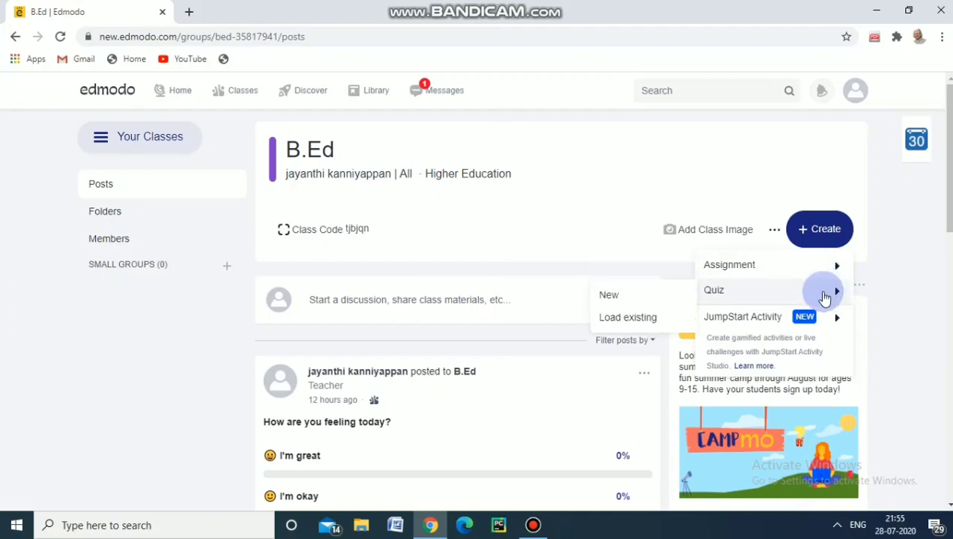
left_click(717, 271)
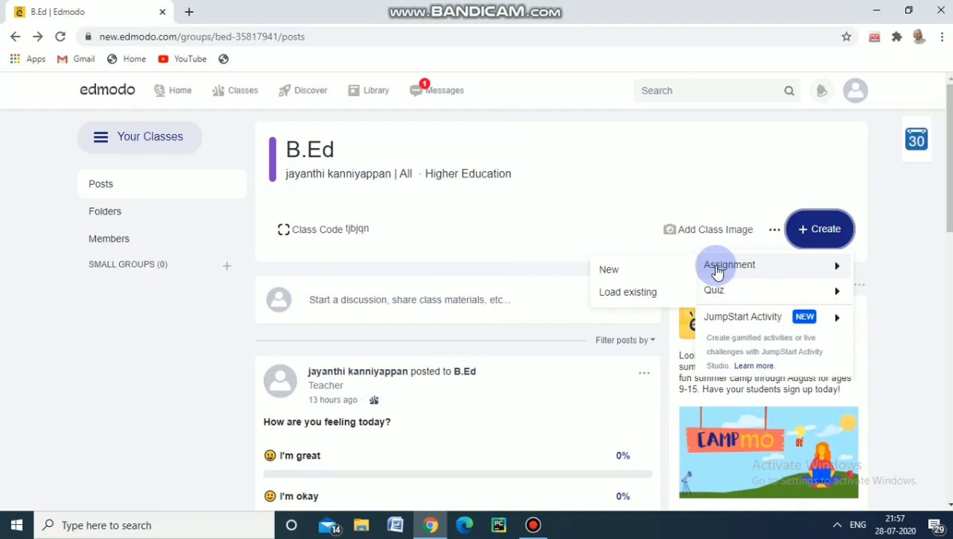
left_click(649, 272)
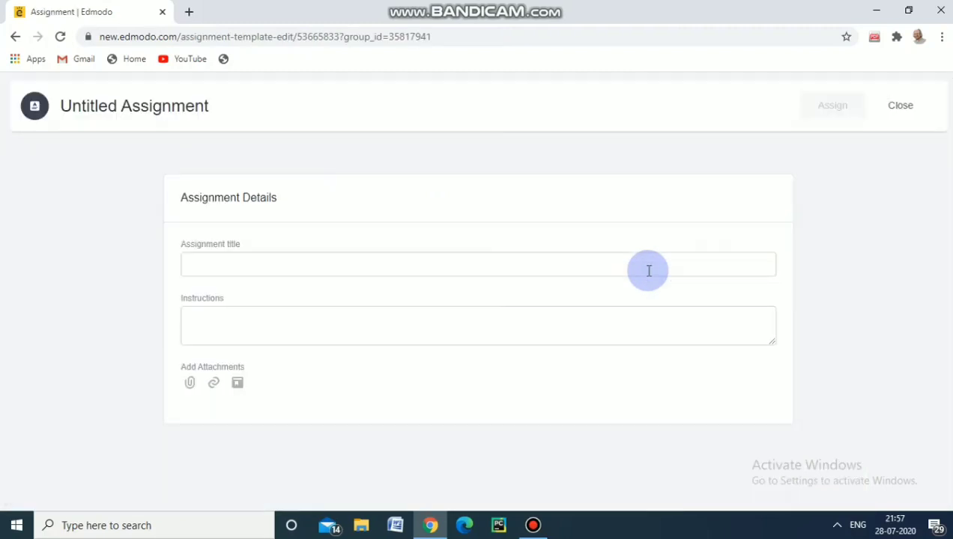
Title the assignment "Historical Perspectives of Education"
left_click(344, 266)
type("His")
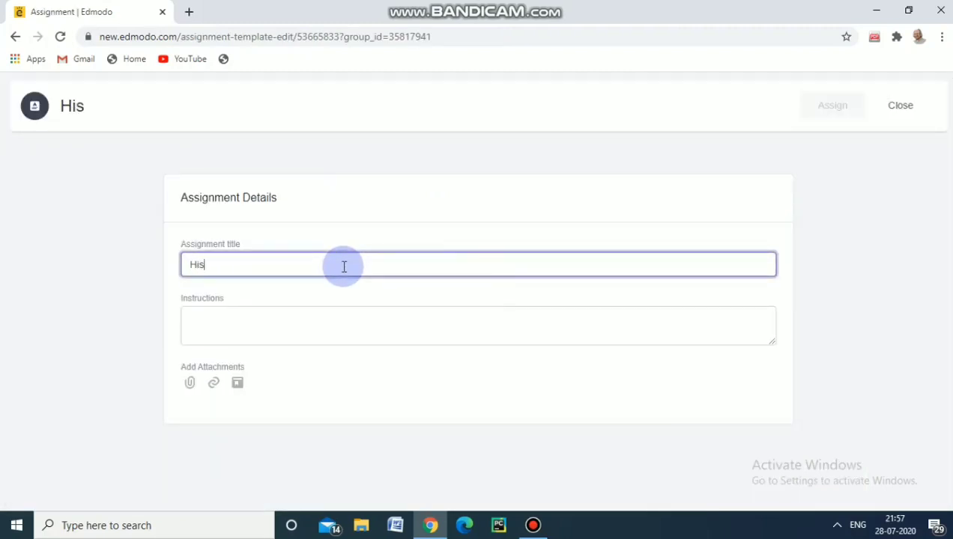
type("torical ")
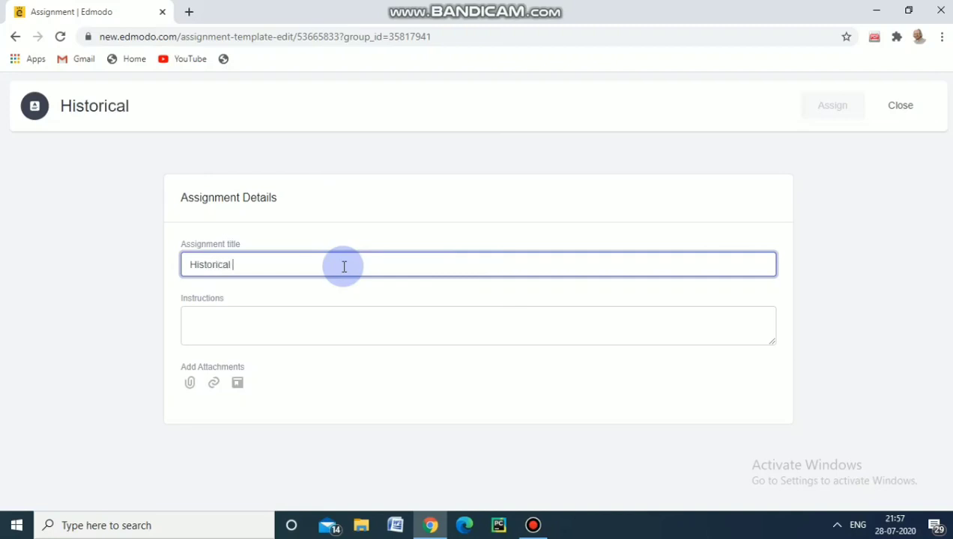
type("Perspr")
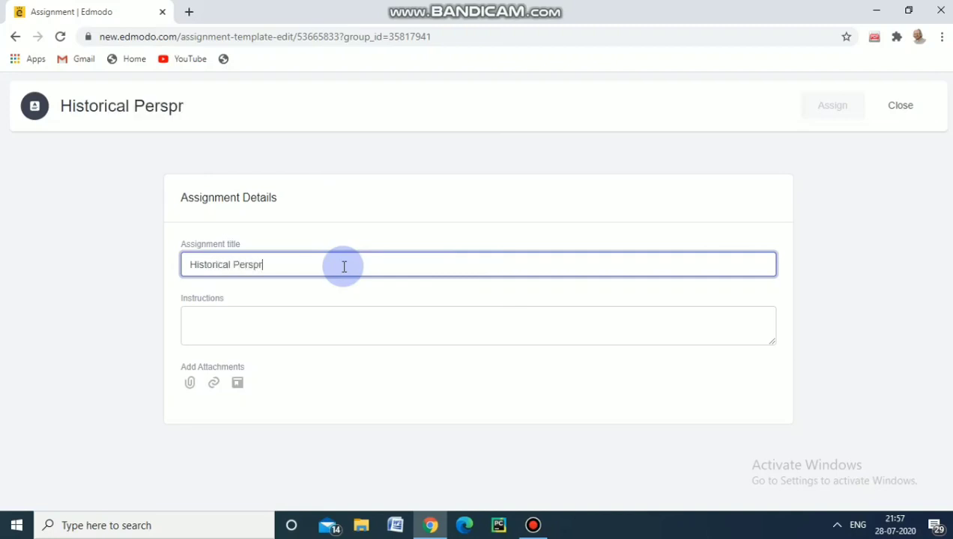
key("BackSpace")
type("ectives ")
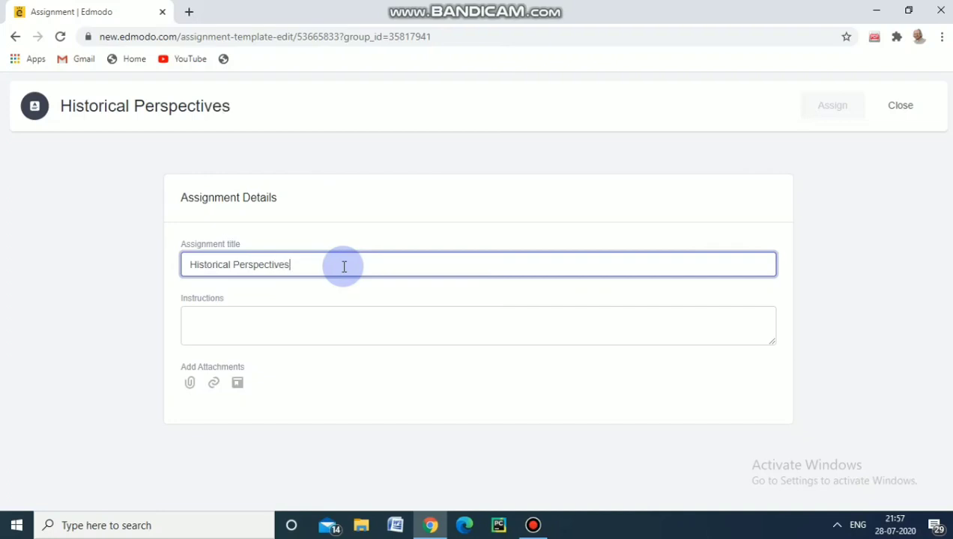
type("of Educatio")
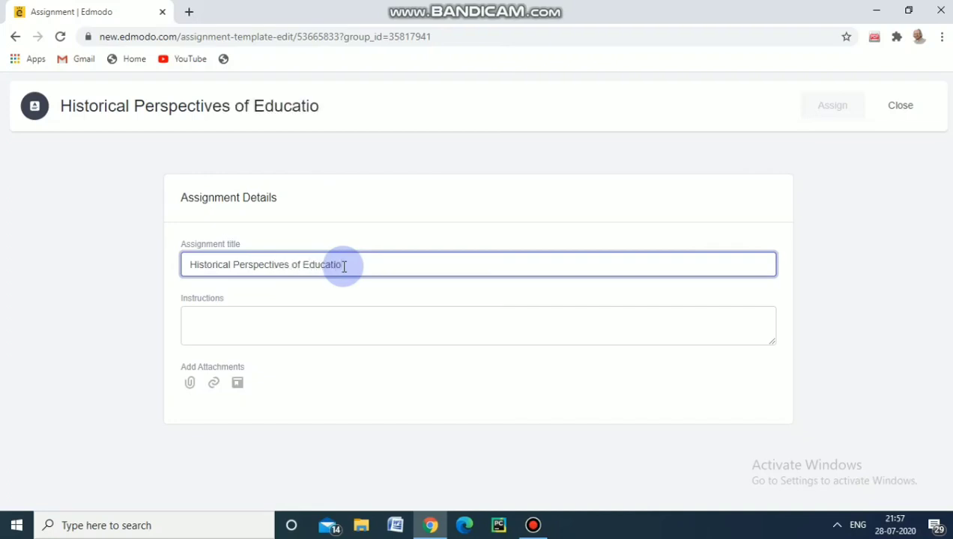
type("n")
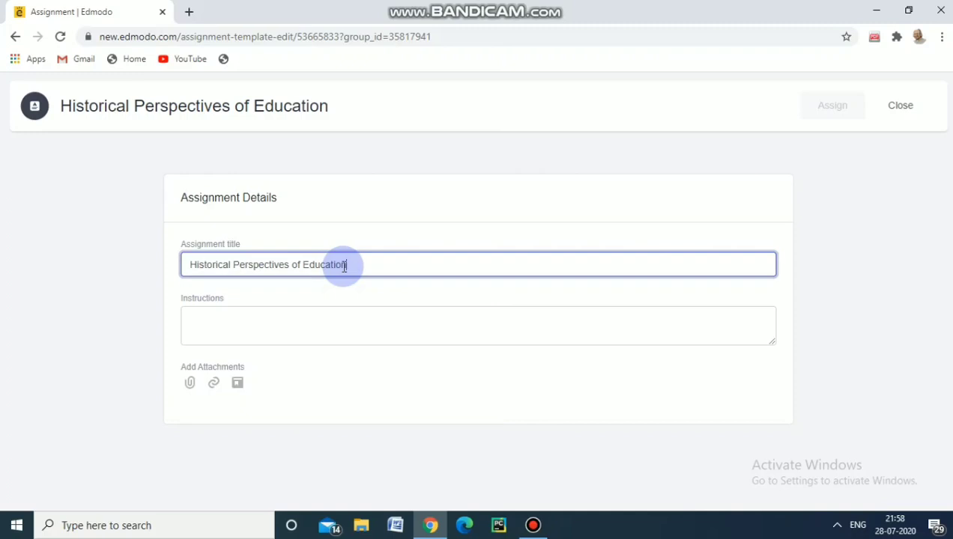
Write "Not exceeding 10 pages.Submit in time." as the assignment's instructions
left_click(265, 323)
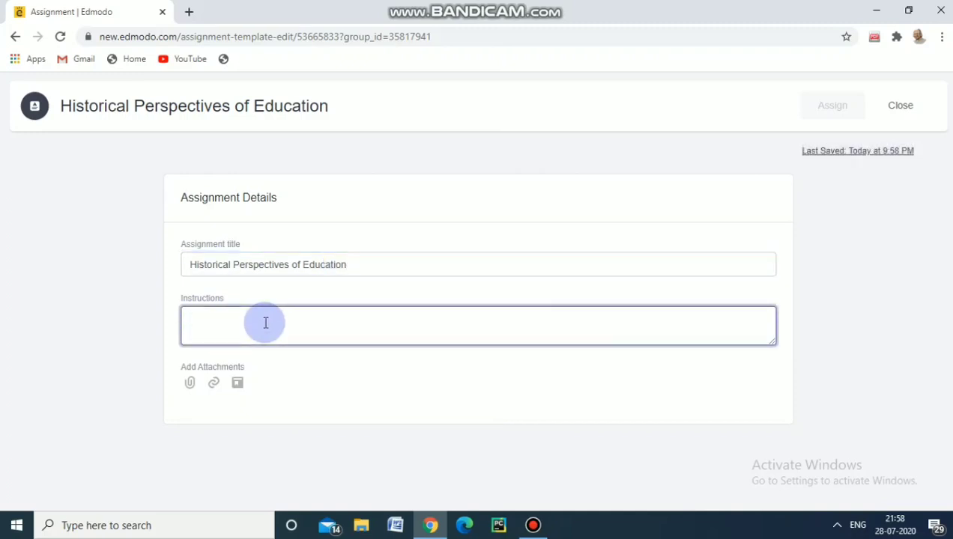
type("Subm")
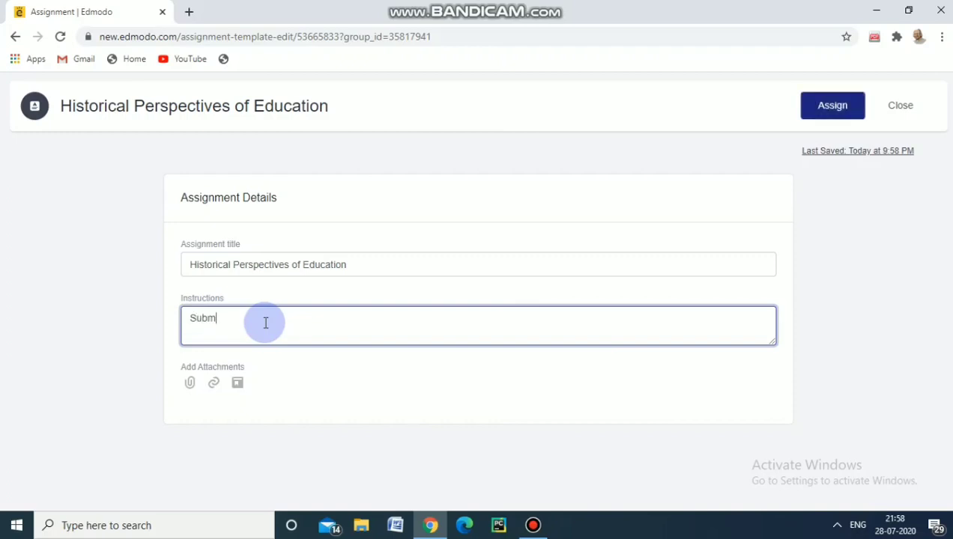
type("it in time.")
left_click(191, 320)
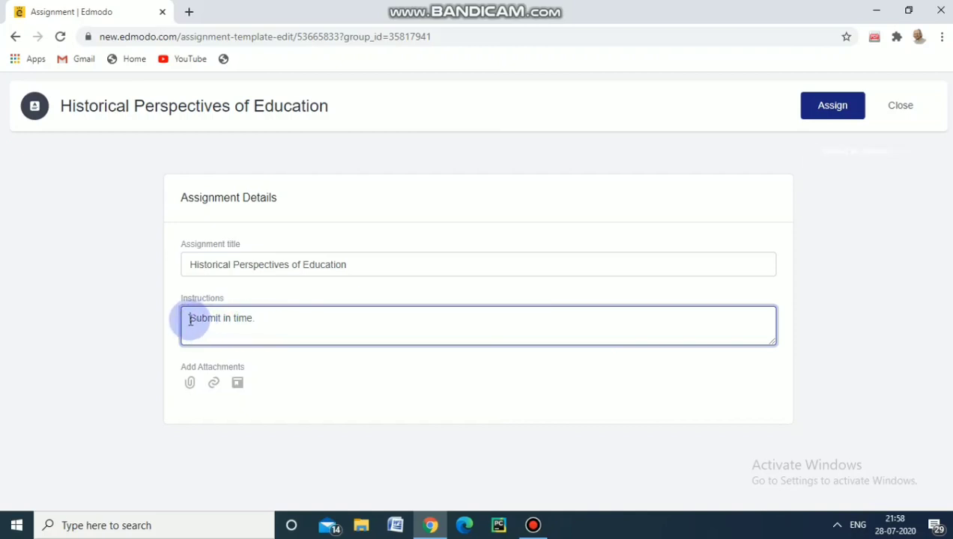
type("Not ex")
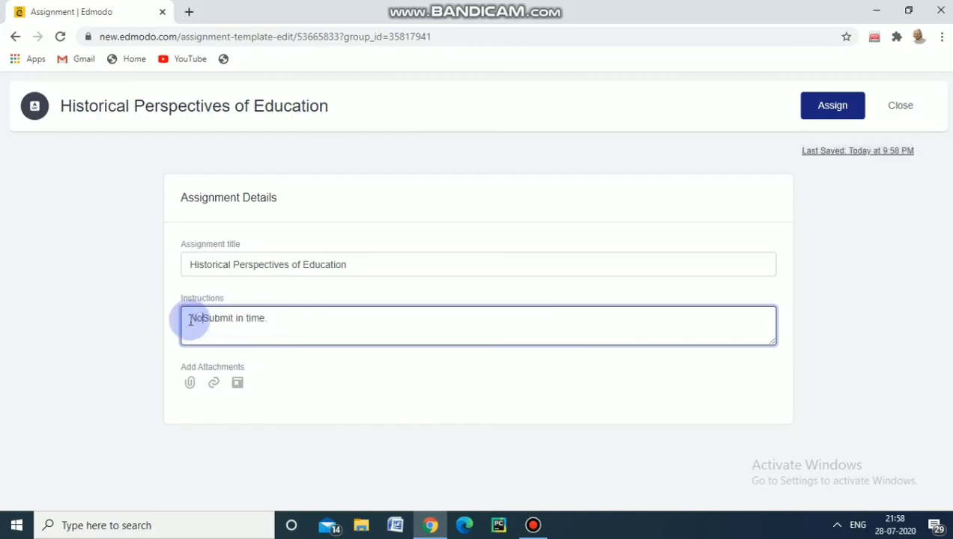
type("ceeding ")
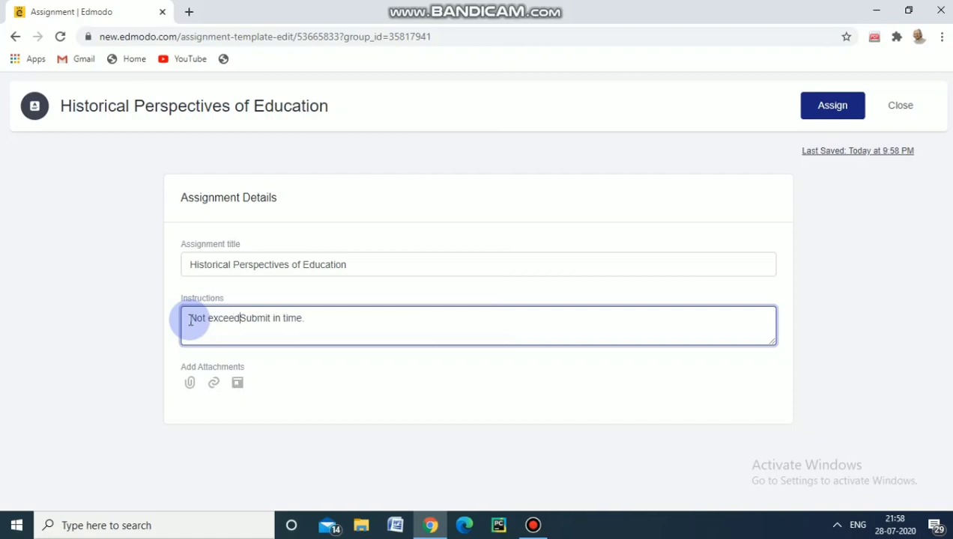
type("10 pa")
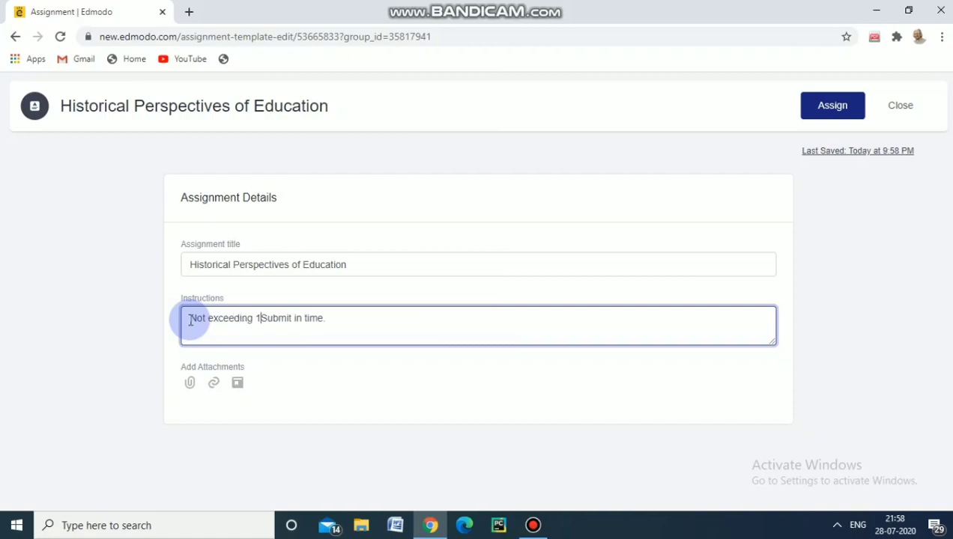
type("ges Submit in time.")
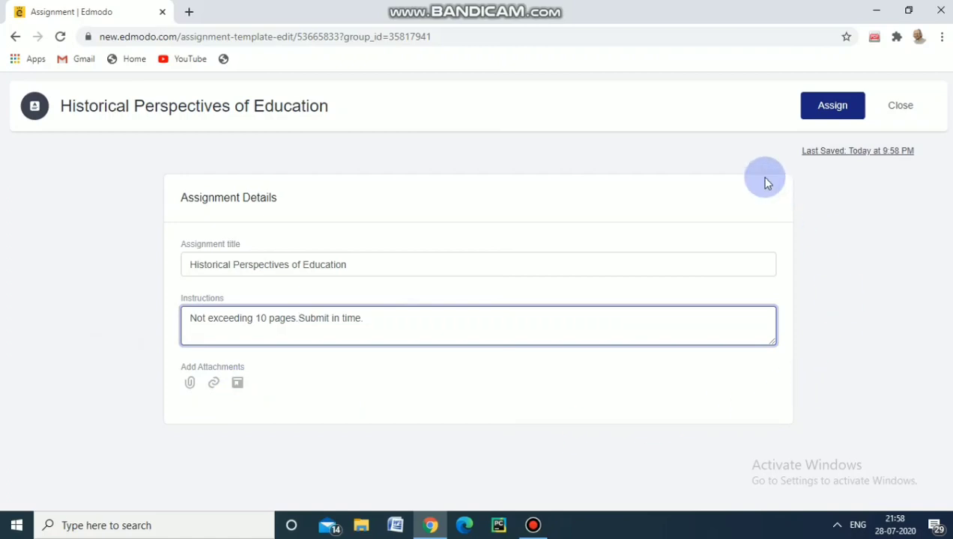
Assign the assignment to B.Ed with due date 07/29/2020 and locking after the due date
left_click(824, 108)
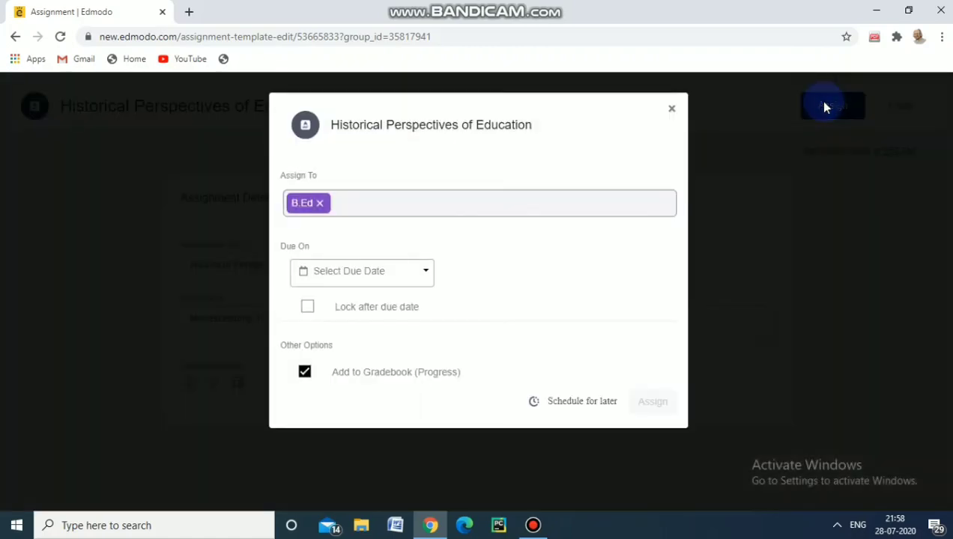
left_click(427, 273)
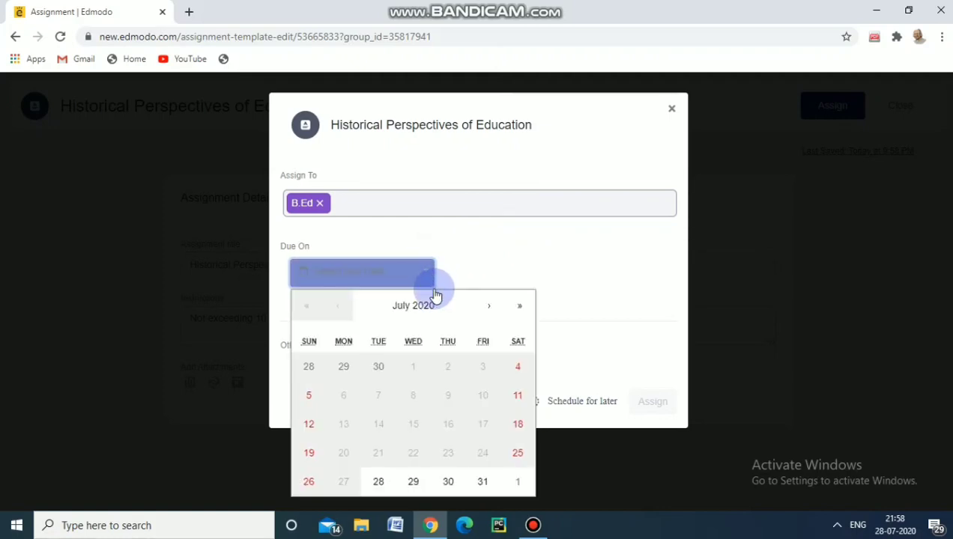
left_click(412, 481)
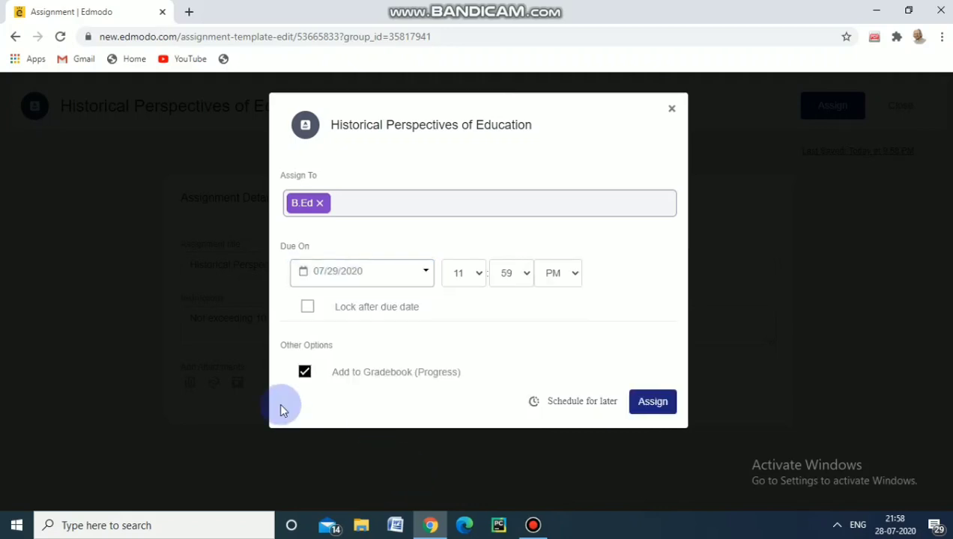
left_click(308, 307)
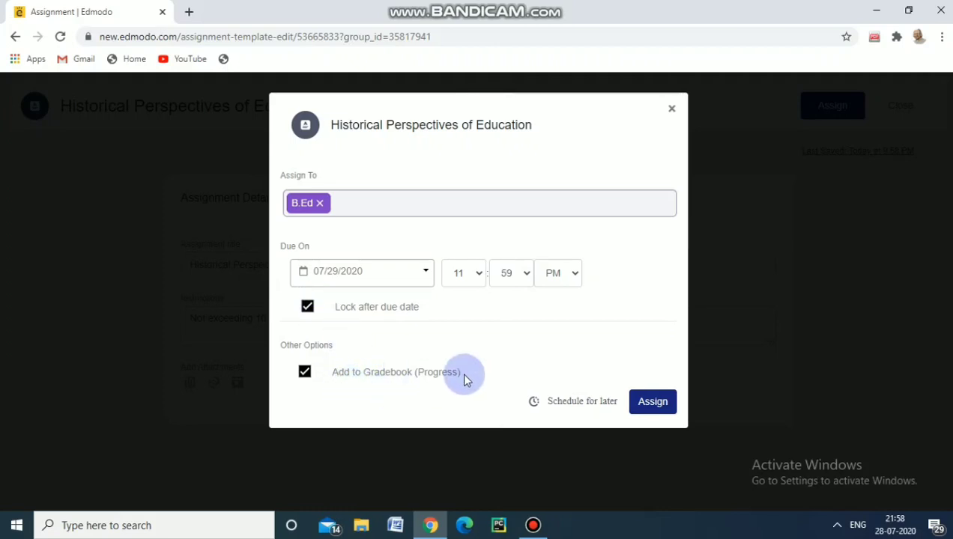
left_click(665, 402)
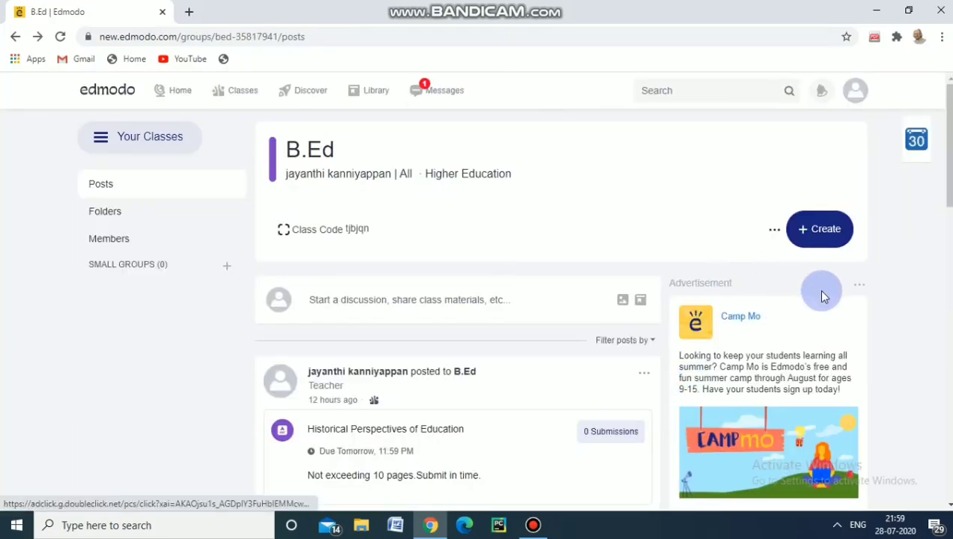
Hide the sponsored Camp Mo advertisement on the class page
left_click(859, 286)
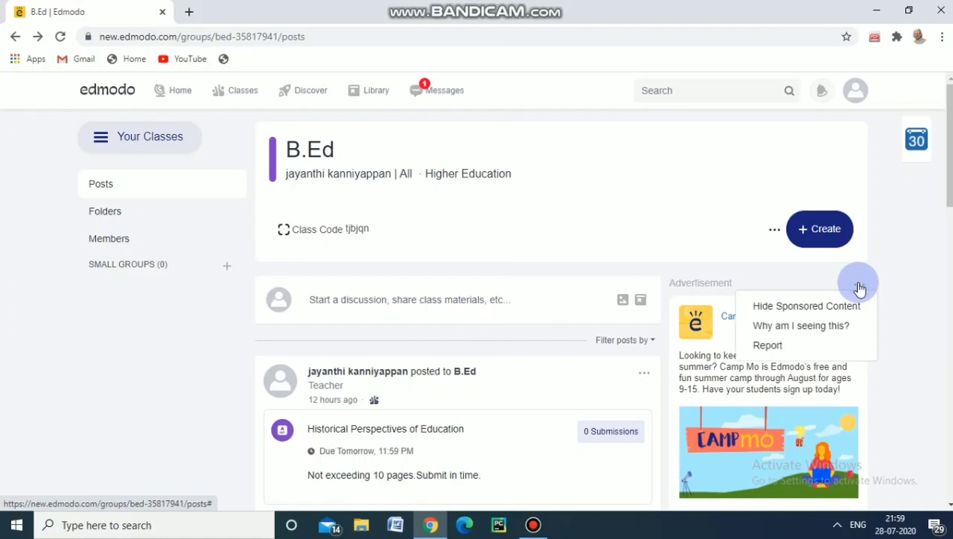
left_click(806, 307)
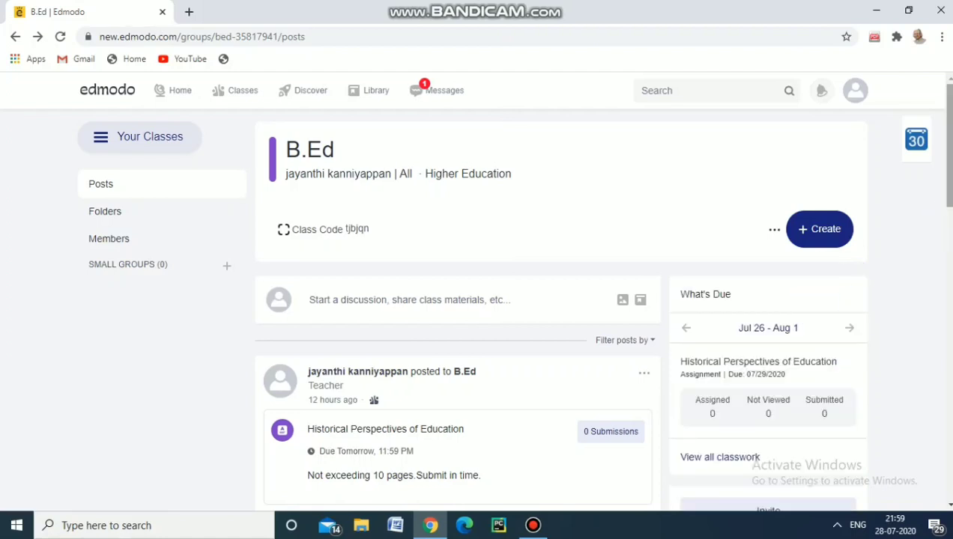
Create a new quiz for the B.Ed class
scroll(935, 212, "down", 1)
scroll(935, 212, "down", 1)
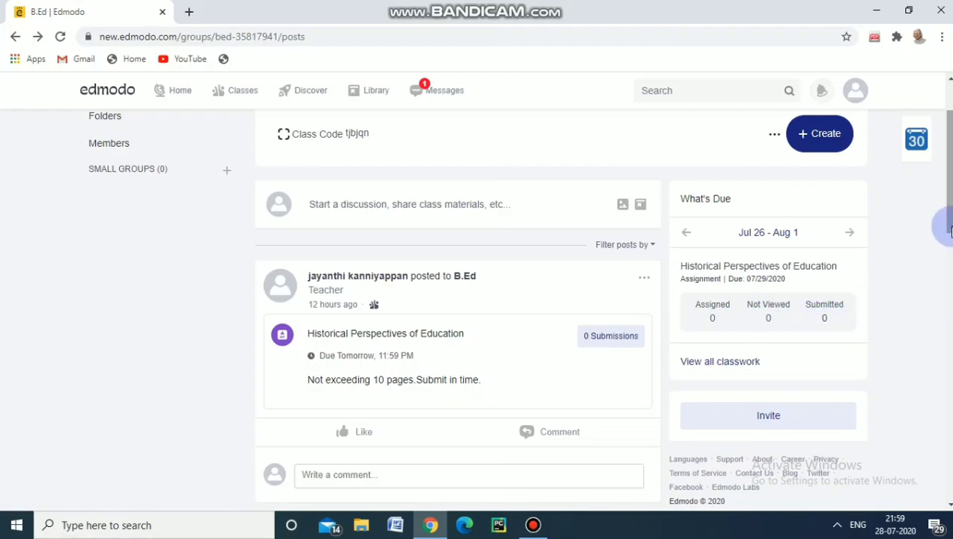
left_click_drag(950, 227, 945, 191)
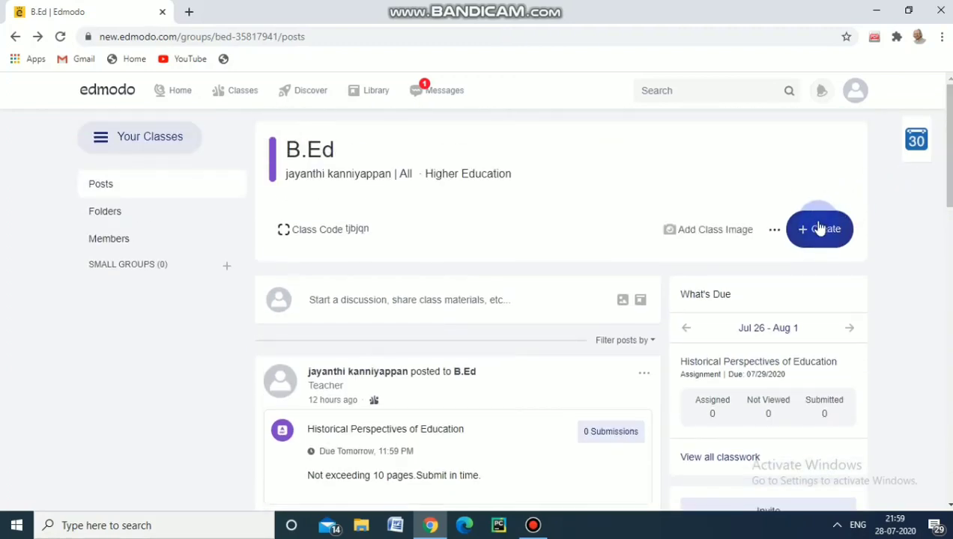
left_click(819, 229)
left_click(745, 268)
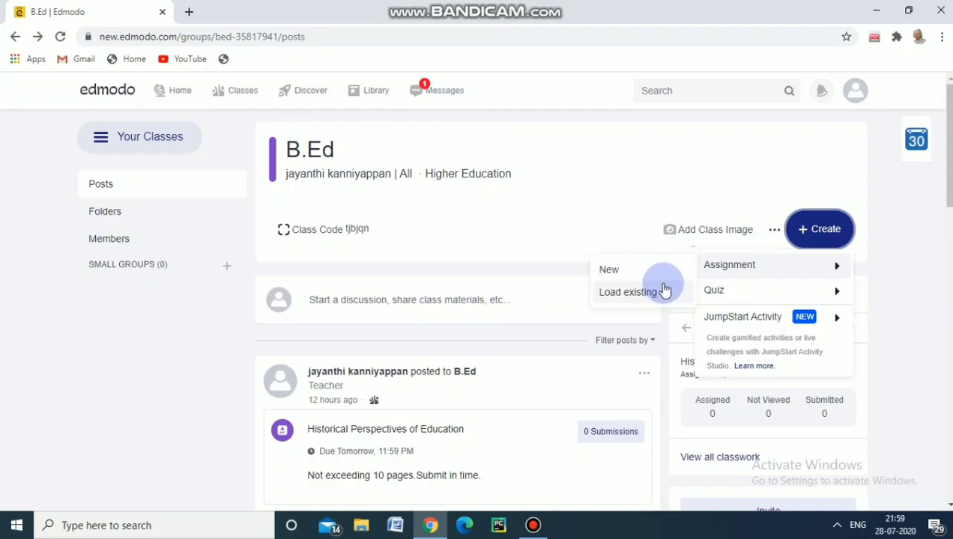
left_click(725, 293)
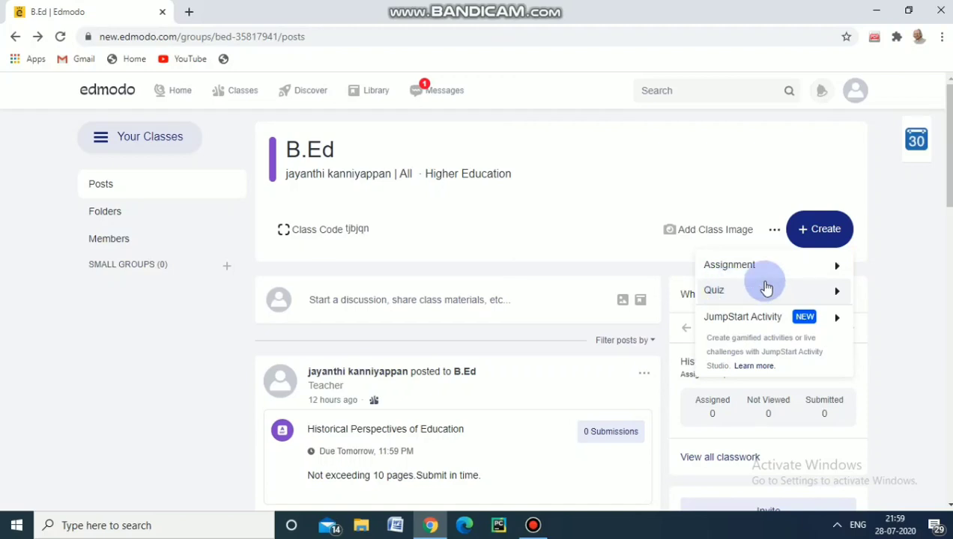
mouse_move(749, 297)
left_click(646, 299)
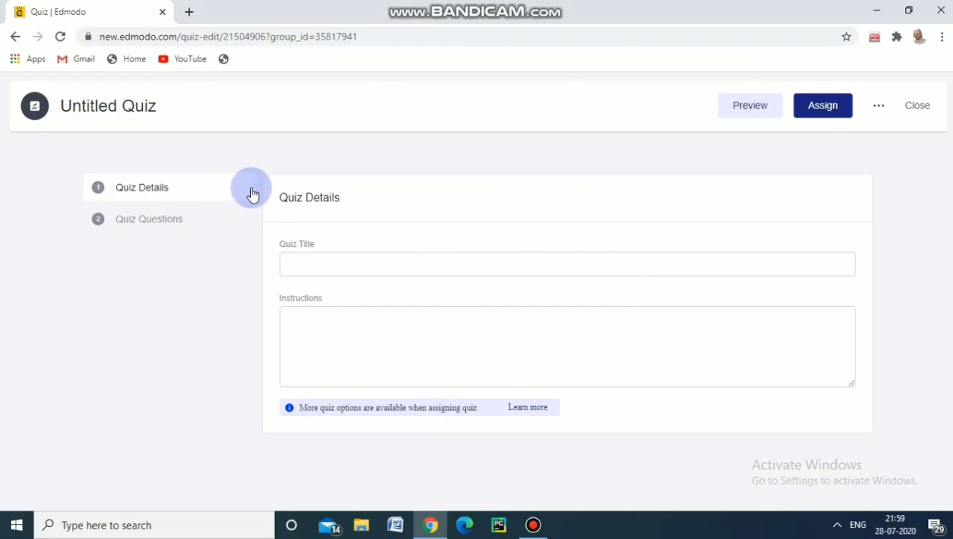
Title the quiz "General Knowledge"
left_click(302, 267)
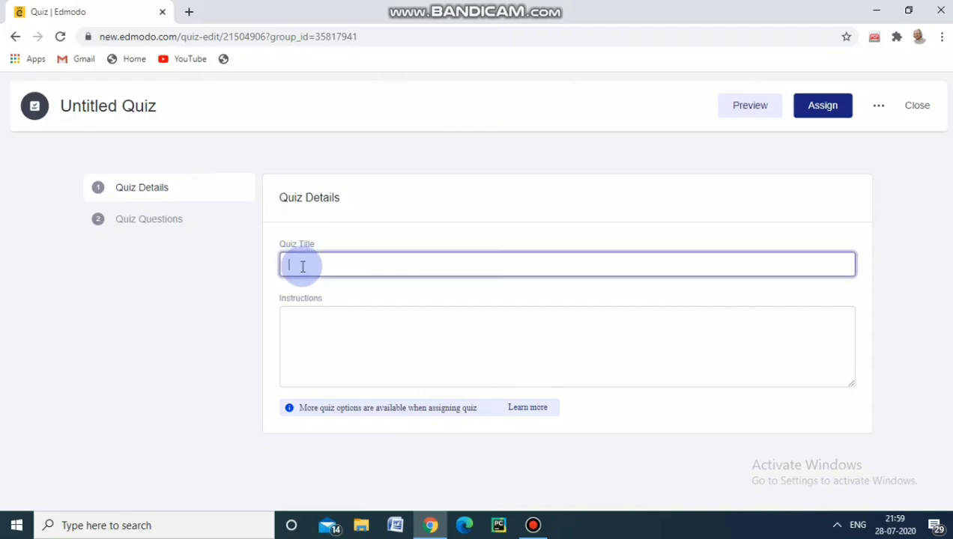
type("Gene")
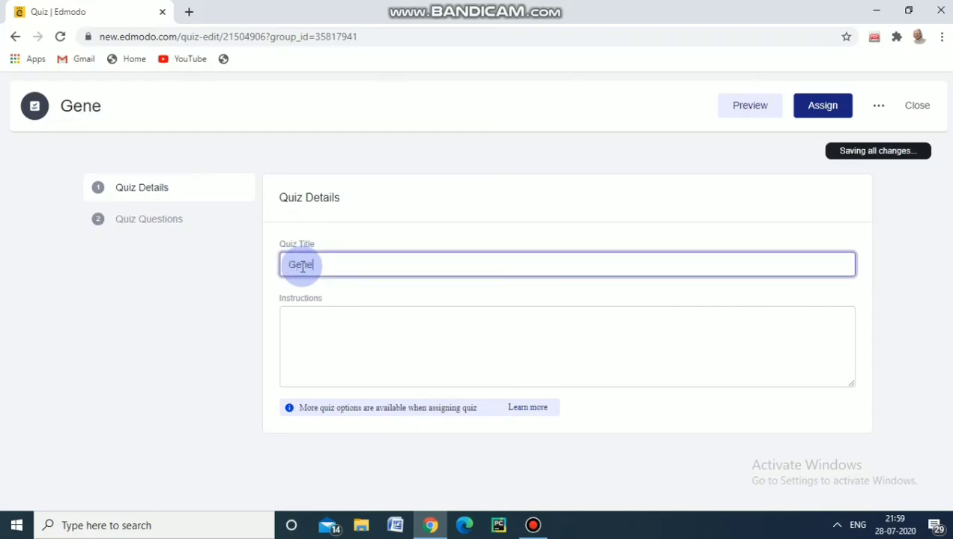
type("ral Knowledge")
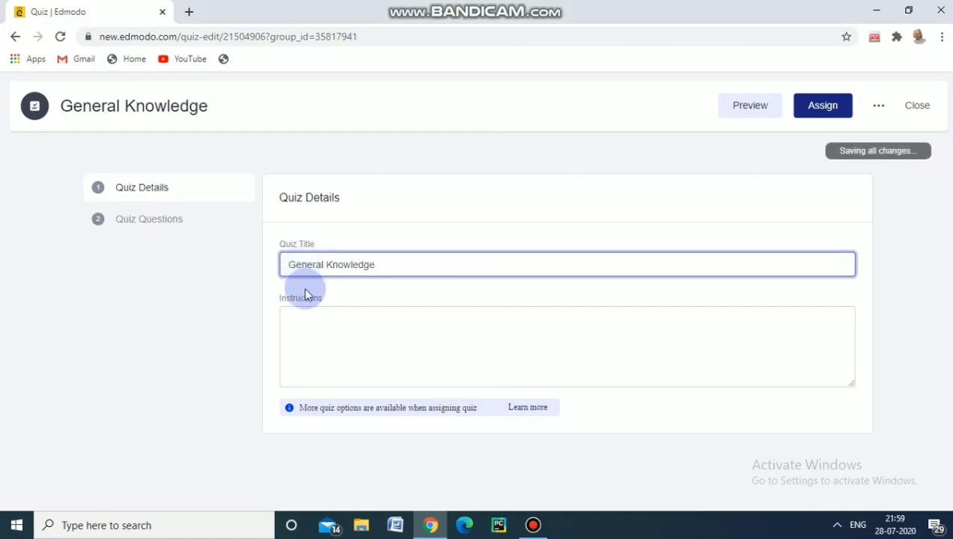
Write "Answer all the questions" as the quiz's instructions
left_click(302, 317)
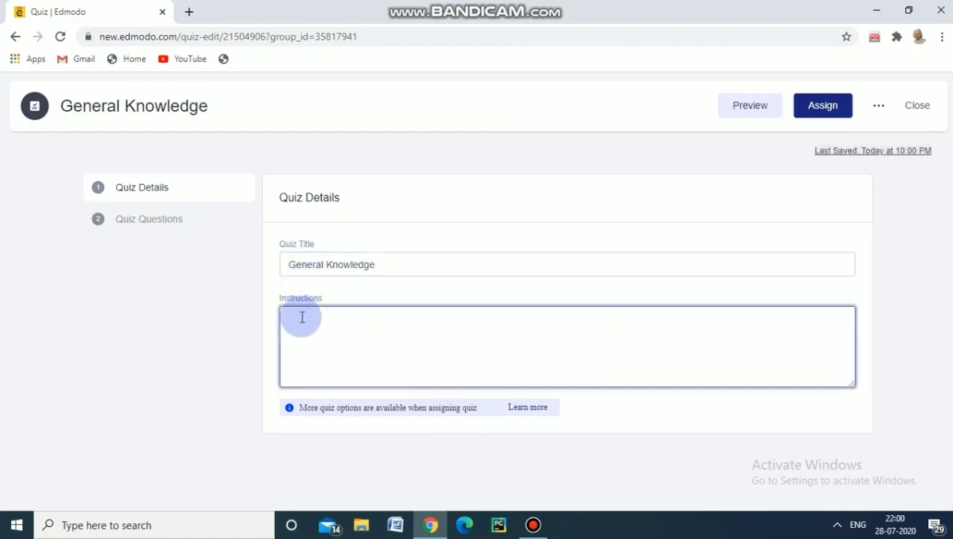
type("Answe a")
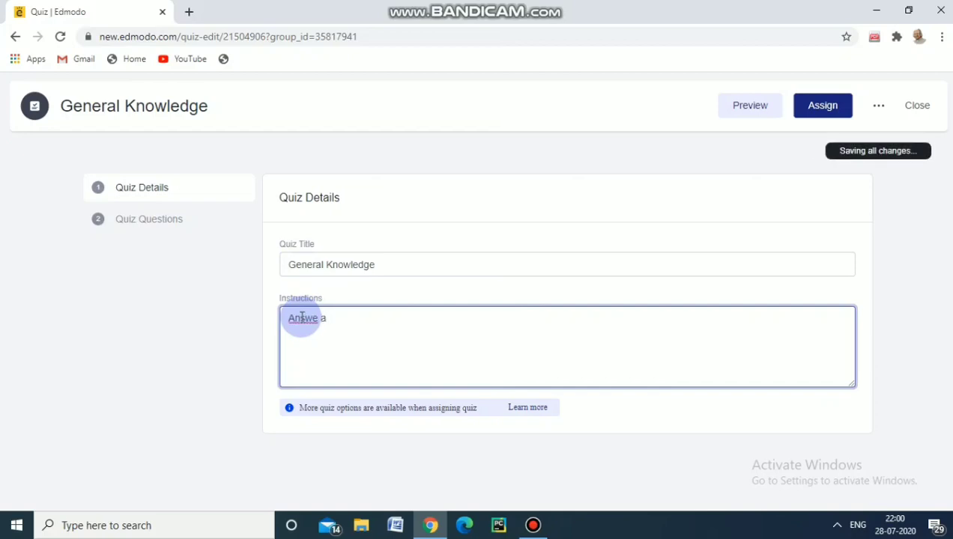
key("BackSpace")
key("BackSpace")
type("r s")
key("BackSpace")
type("all the questions")
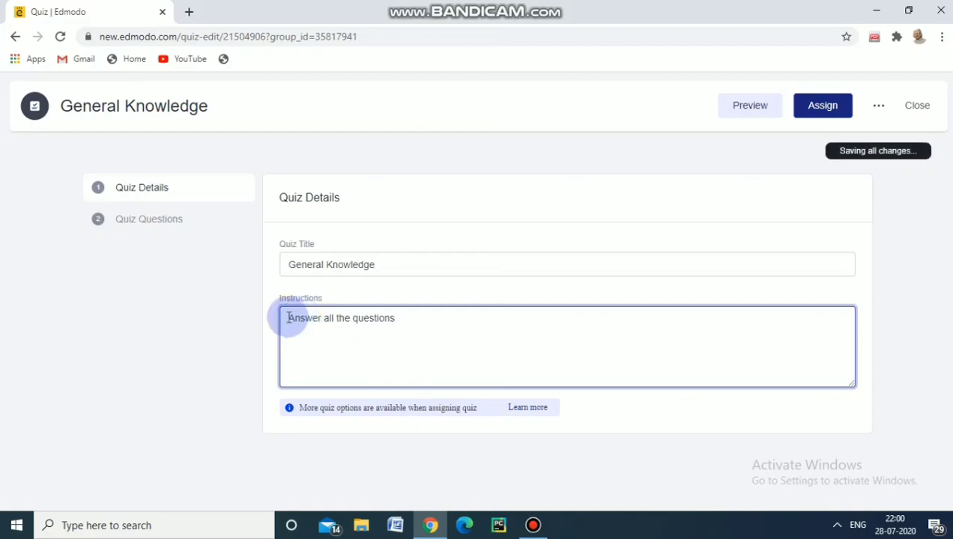
Go to the quiz's questions and examine the available question types and the response and grading fields of the blank multiple-choice question
left_click(179, 220)
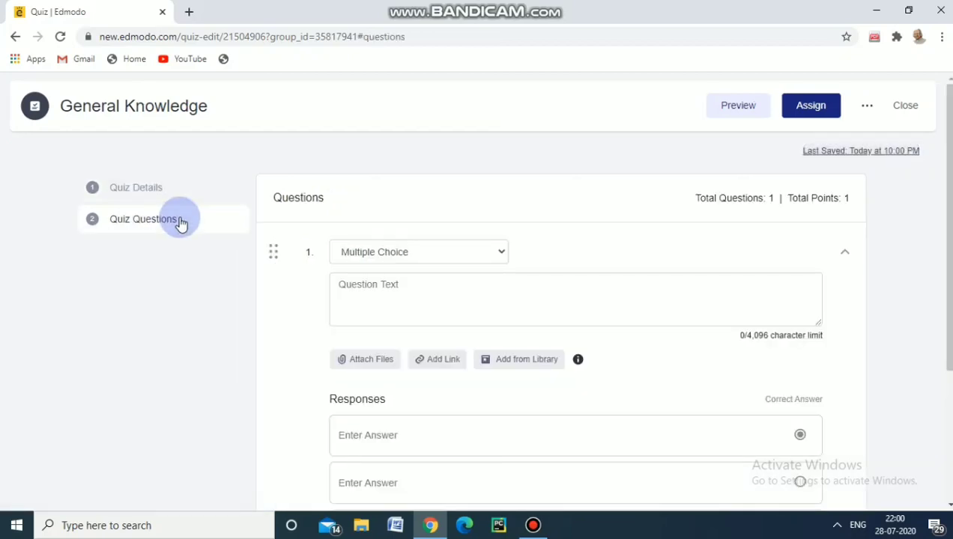
left_click(501, 253)
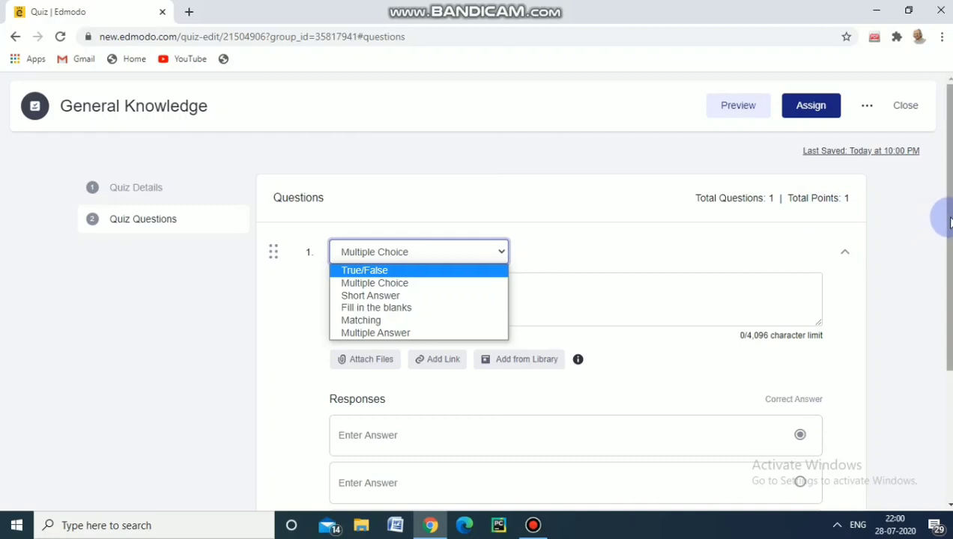
left_click_drag(948, 221, 946, 308)
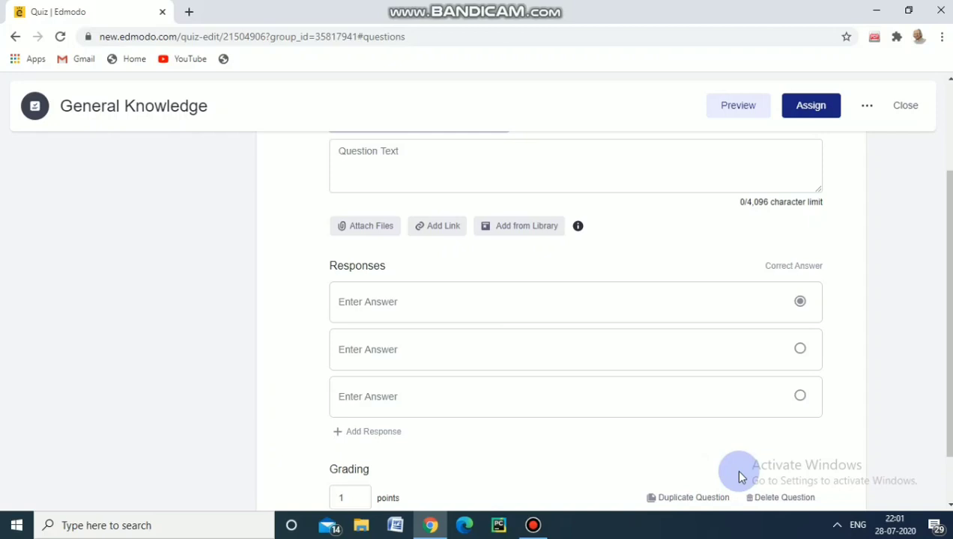
Return to the B.Ed class page and load the existing General Knowledge quiz that has 5 questions
left_click(16, 37)
left_click(16, 36)
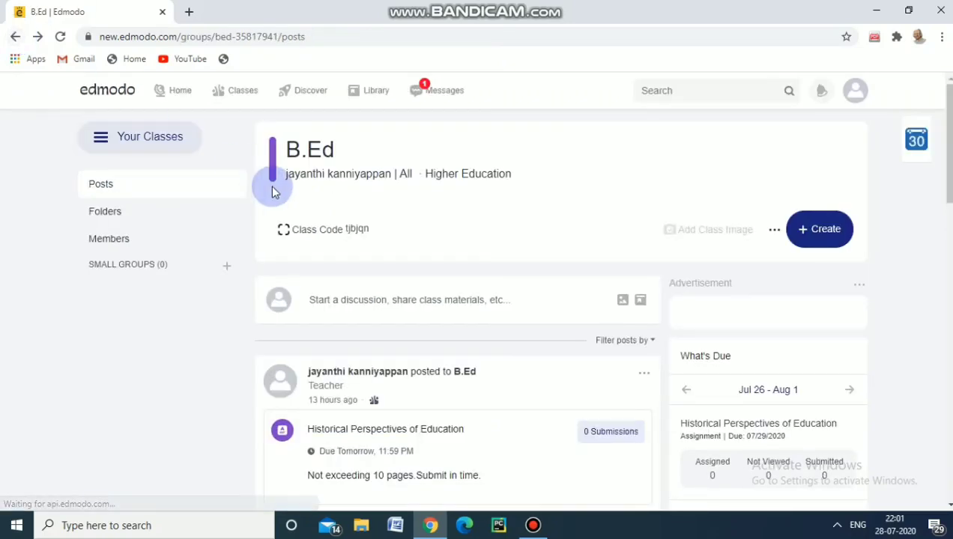
left_click(819, 238)
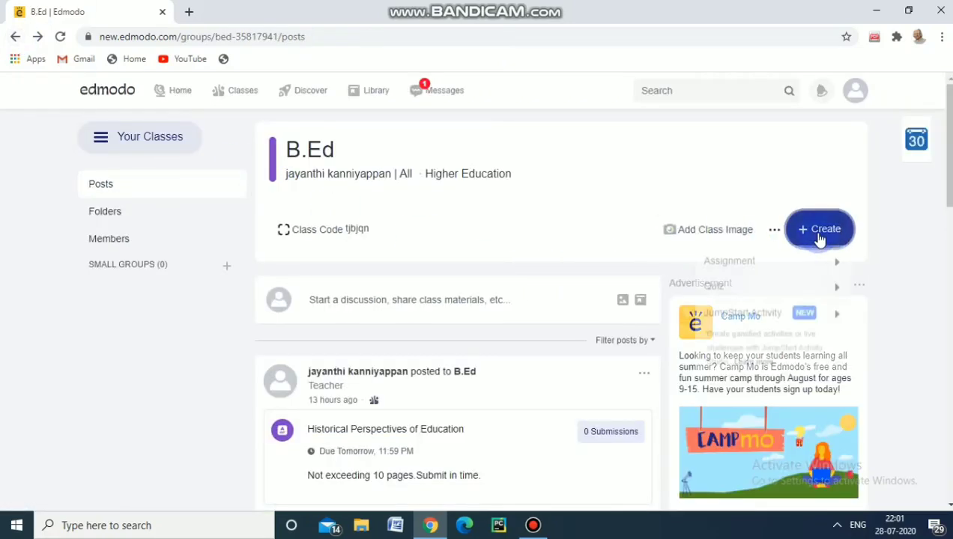
mouse_move(744, 294)
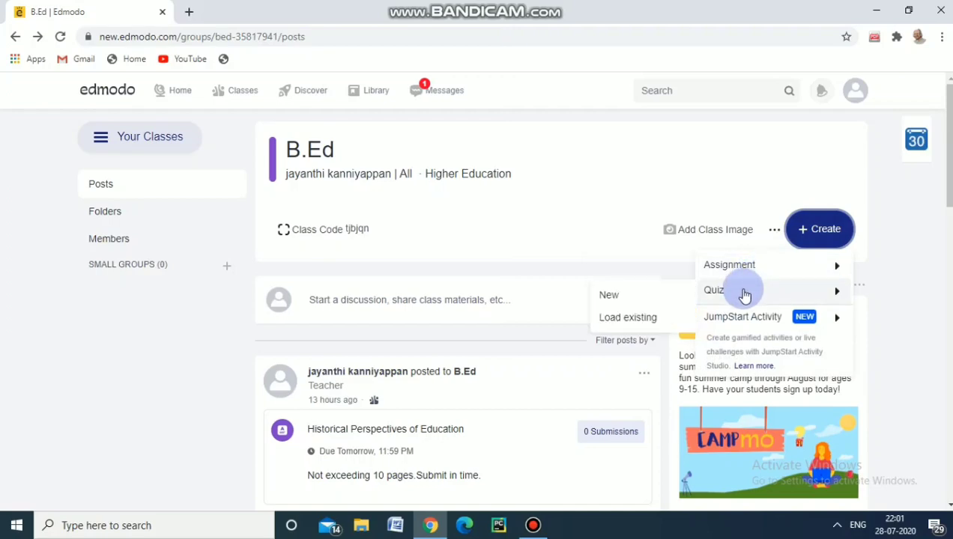
left_click(658, 319)
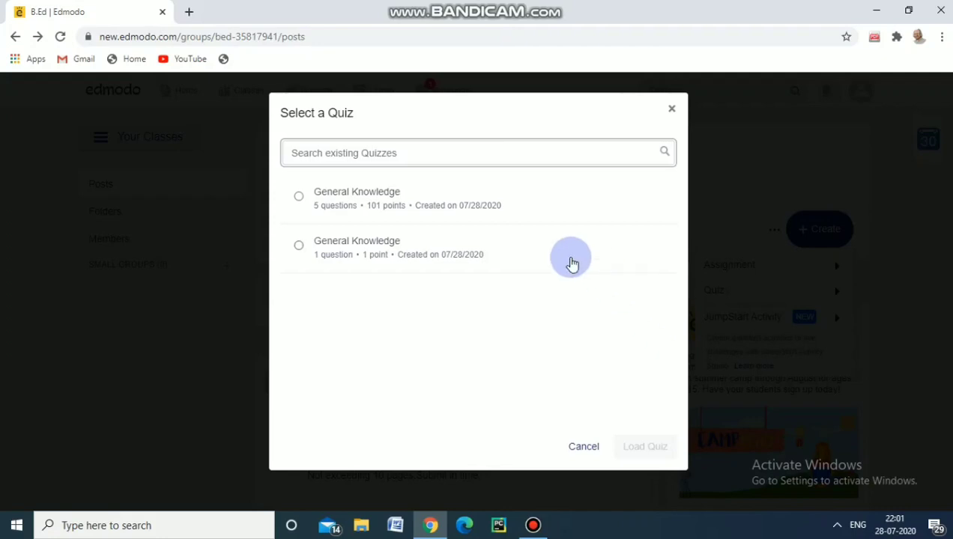
left_click(393, 208)
double_click(393, 209)
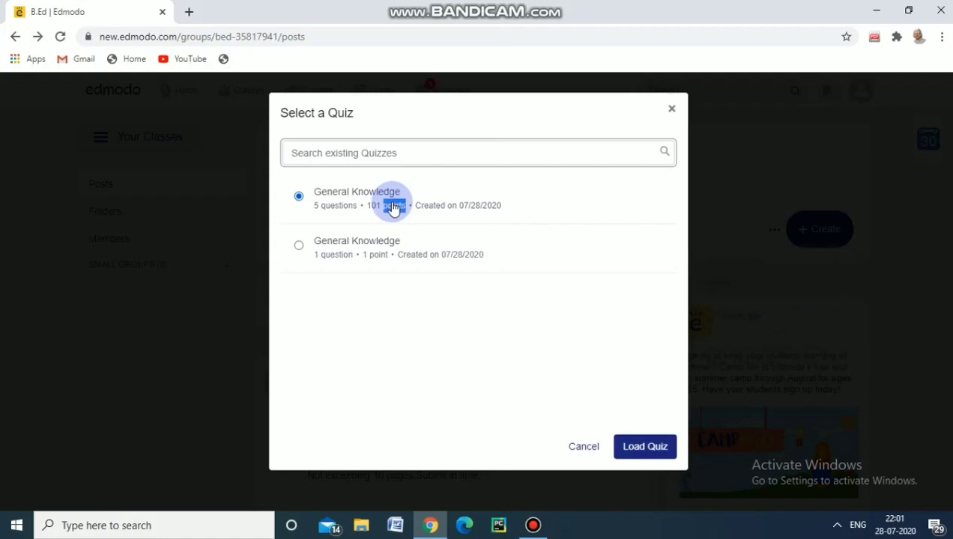
left_click(643, 450)
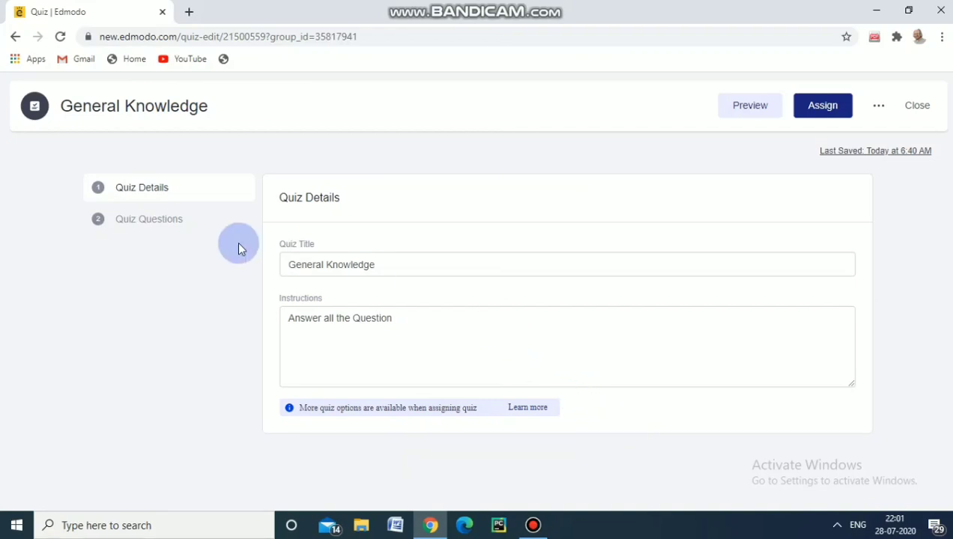
Examine the responses and grading of the loaded quiz's true/false question on penicillin and multiple-choice question on the Olympic flag
left_click(202, 226)
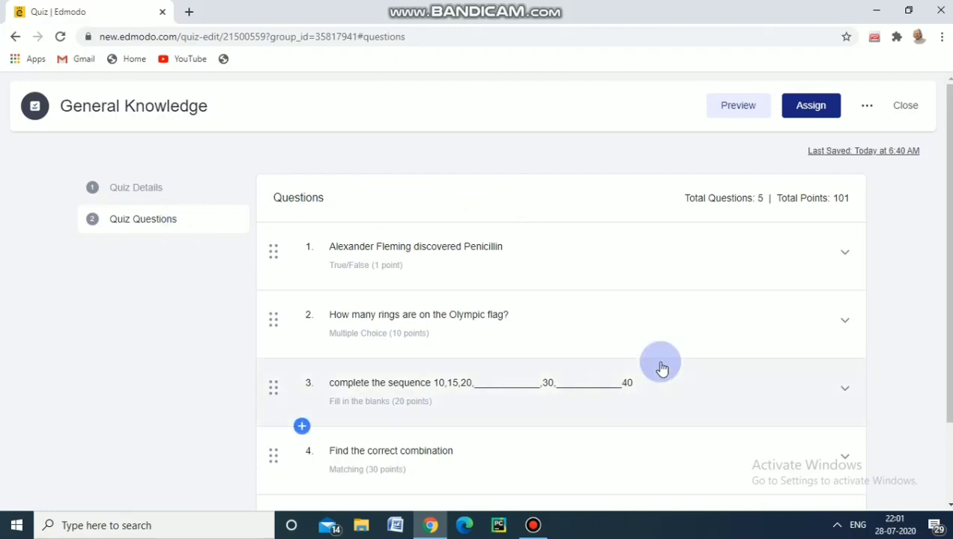
left_click(845, 257)
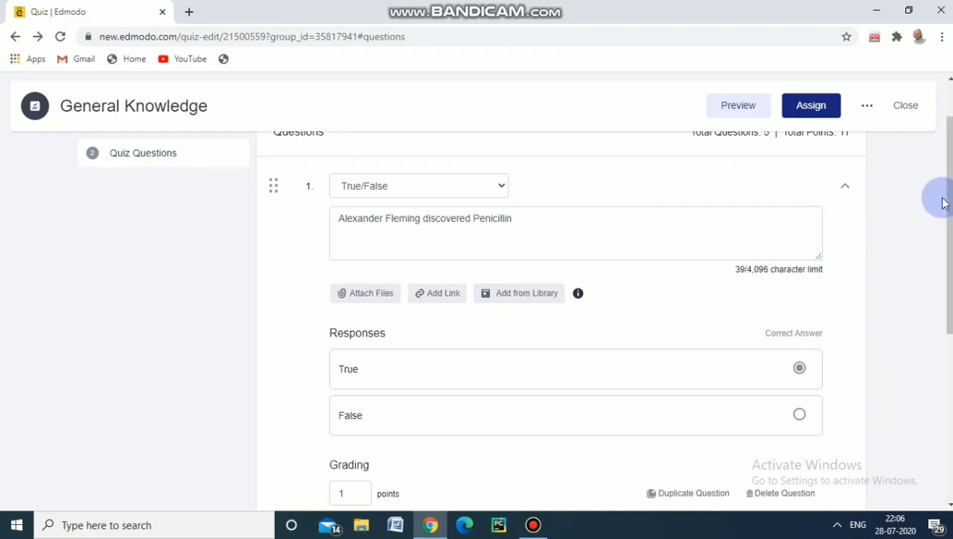
left_click_drag(947, 203, 943, 228)
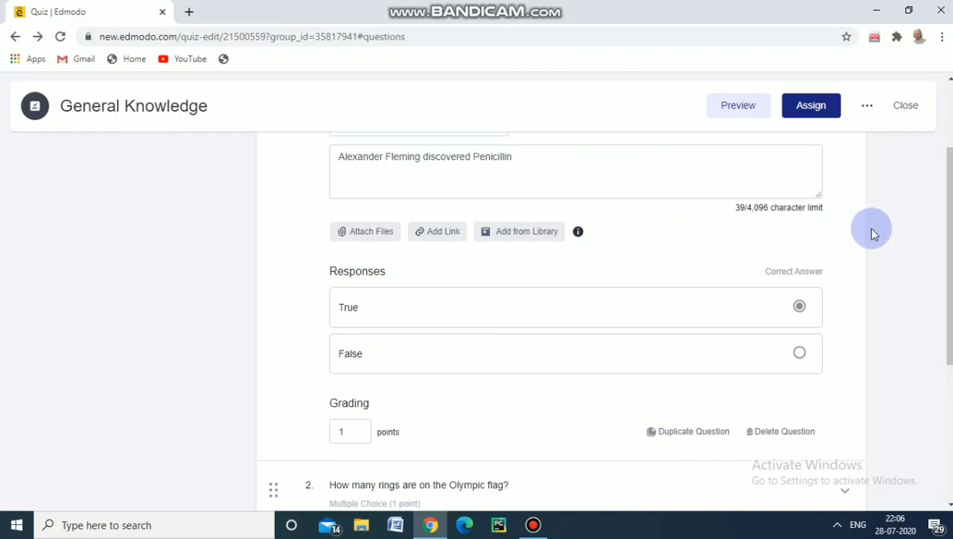
left_click_drag(948, 219, 948, 298)
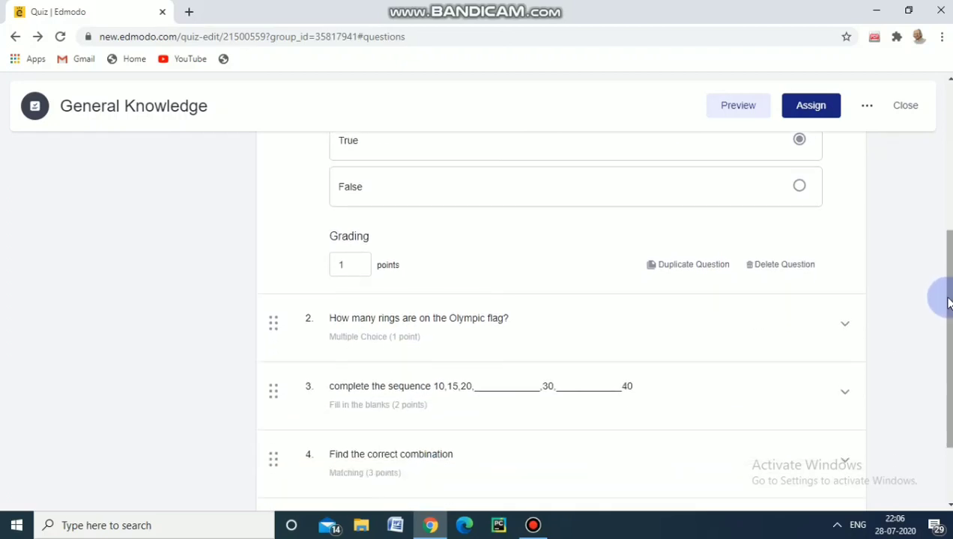
left_click(599, 336)
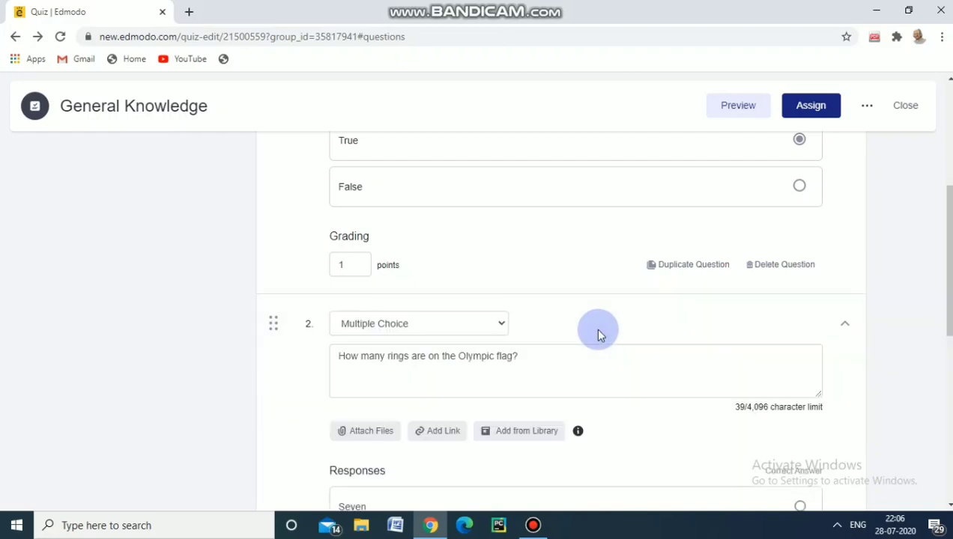
left_click_drag(947, 304, 948, 373)
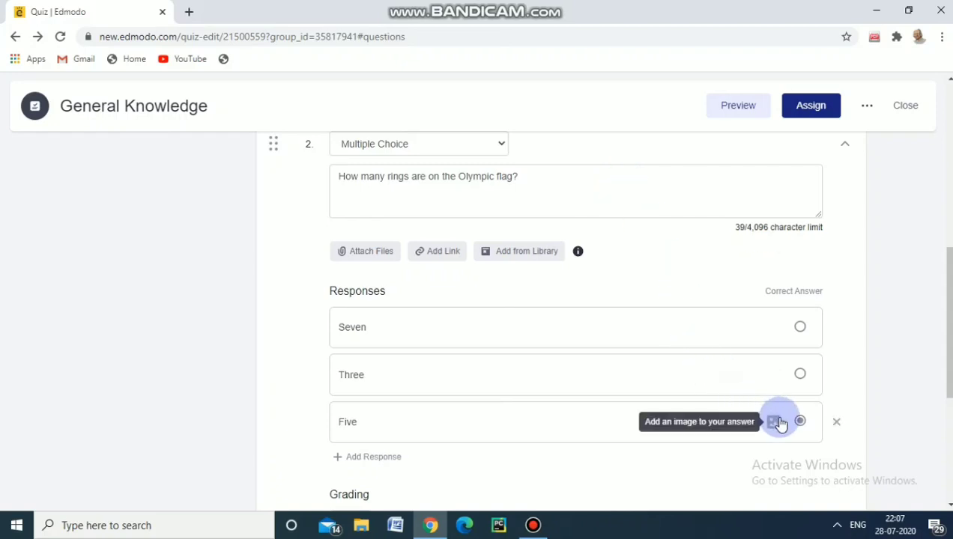
left_click_drag(949, 350, 948, 390)
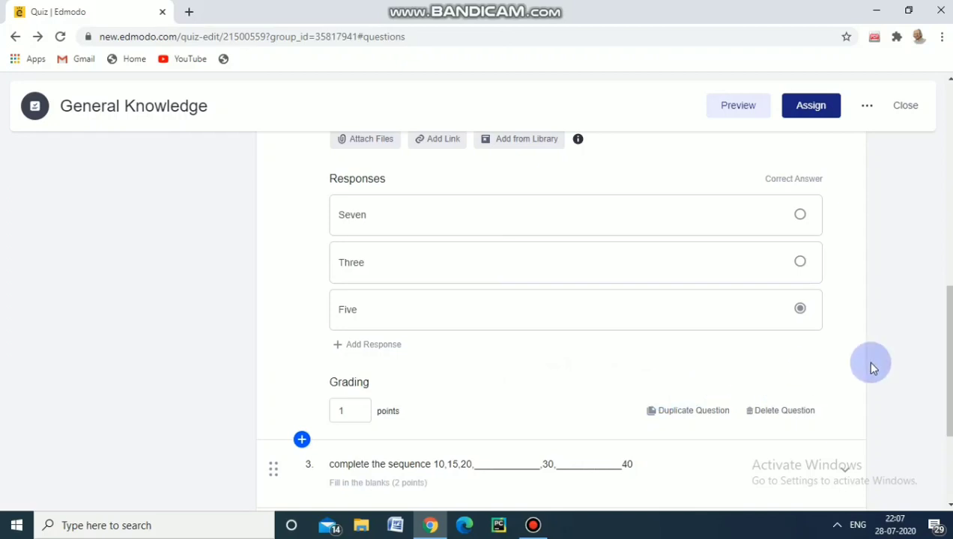
left_click_drag(948, 361, 949, 395)
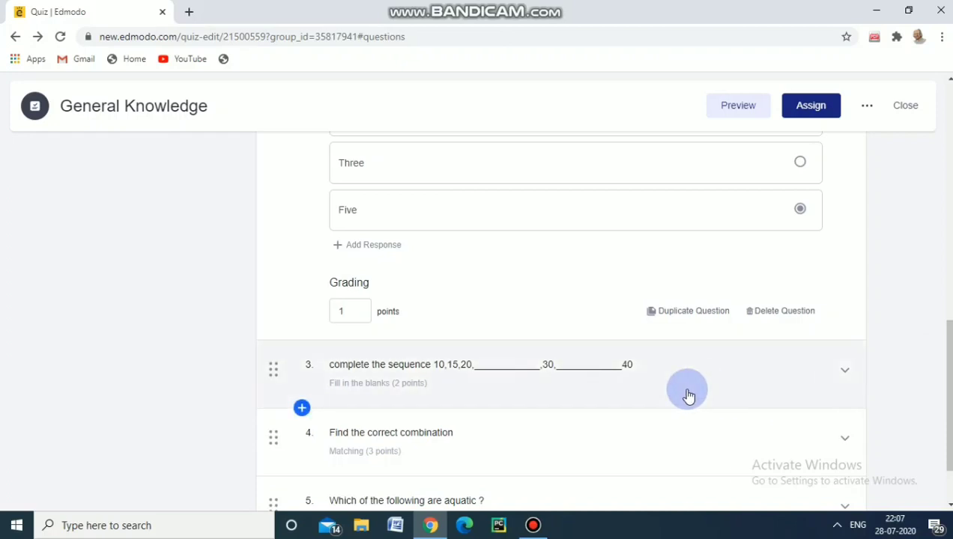
Expand the number-sequence fill-in-the-blanks question and the "Find the correct combination" matching question, and examine their responses and grading
left_click(379, 390)
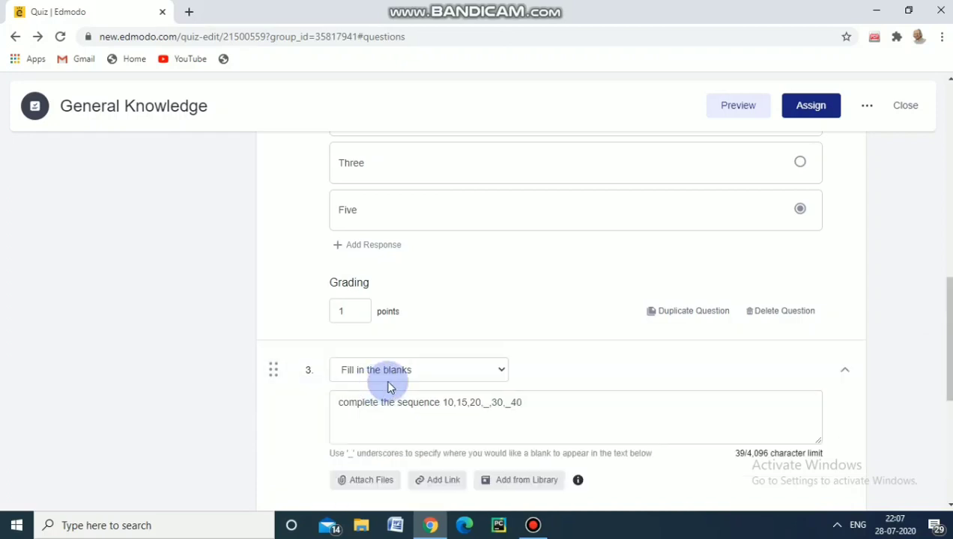
left_click_drag(947, 319, 950, 359)
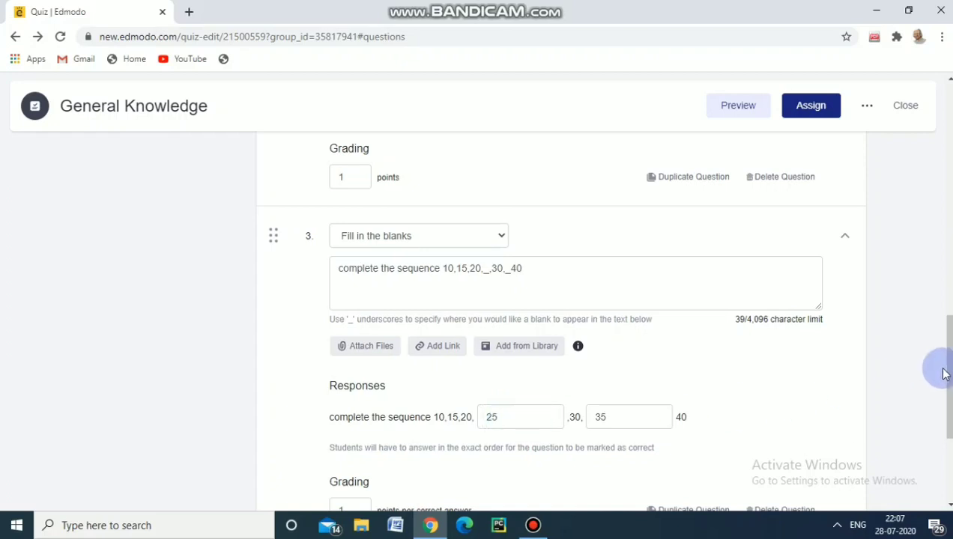
left_click_drag(945, 369, 948, 399)
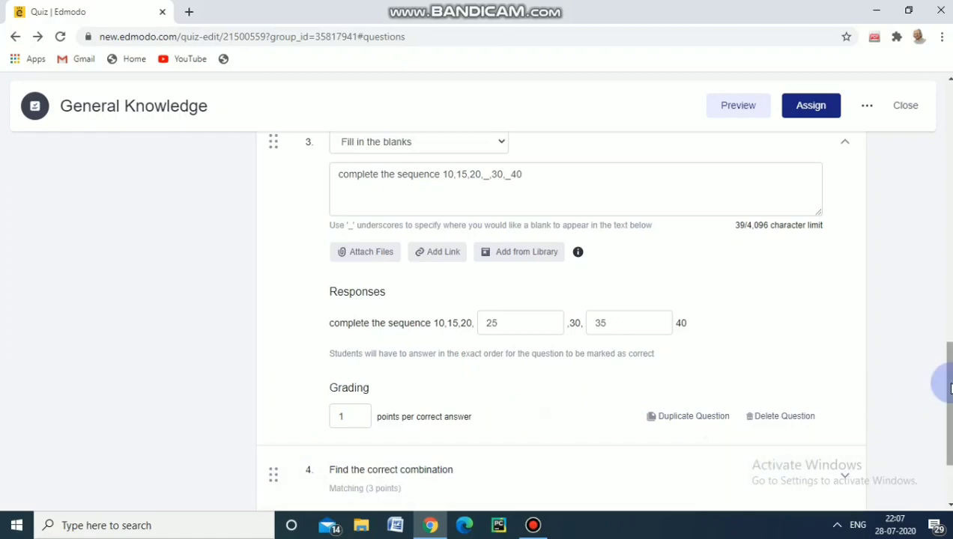
left_click_drag(938, 382, 938, 425)
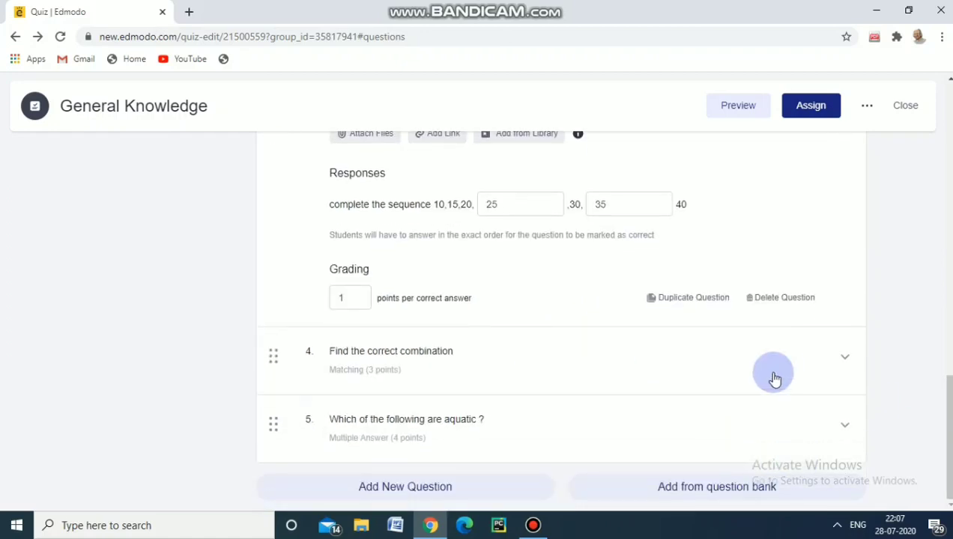
left_click(833, 370)
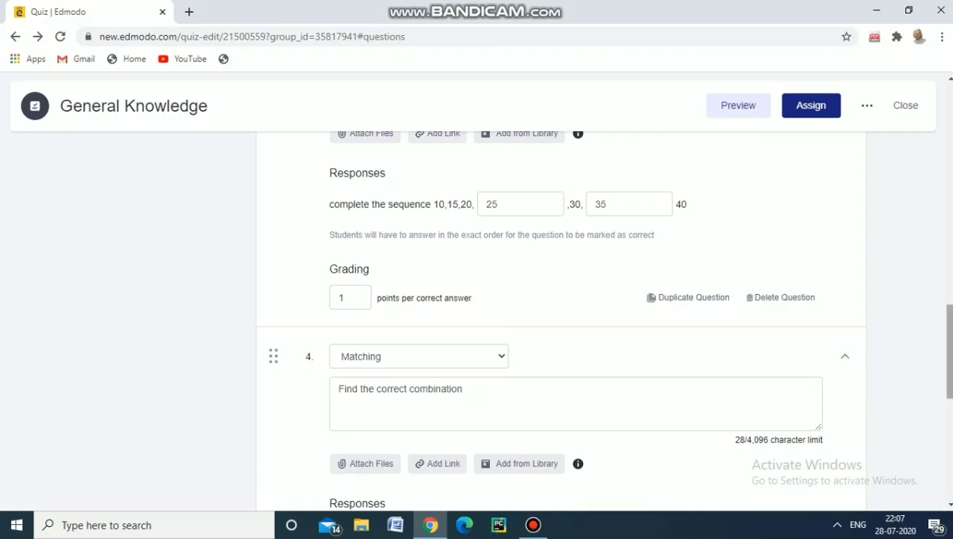
left_click_drag(948, 337, 948, 382)
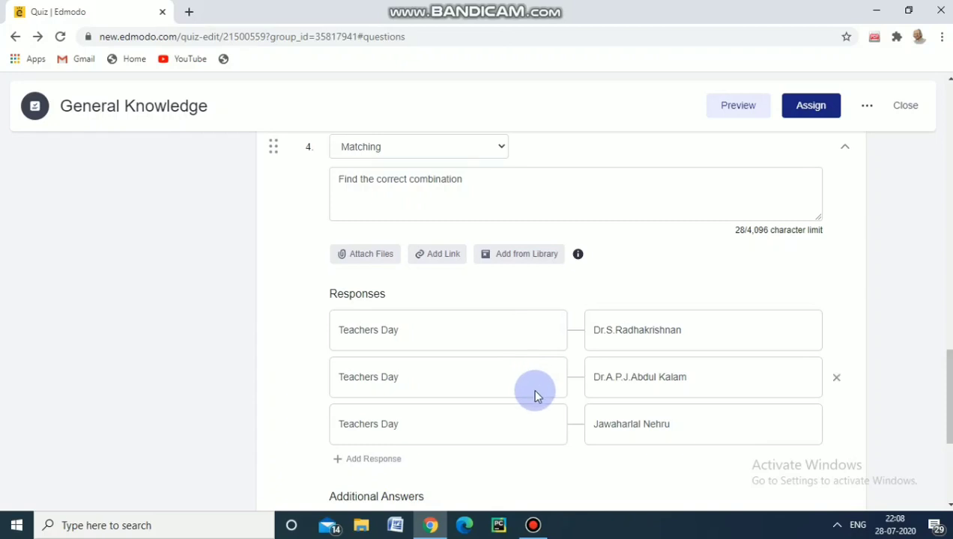
left_click_drag(945, 366, 945, 421)
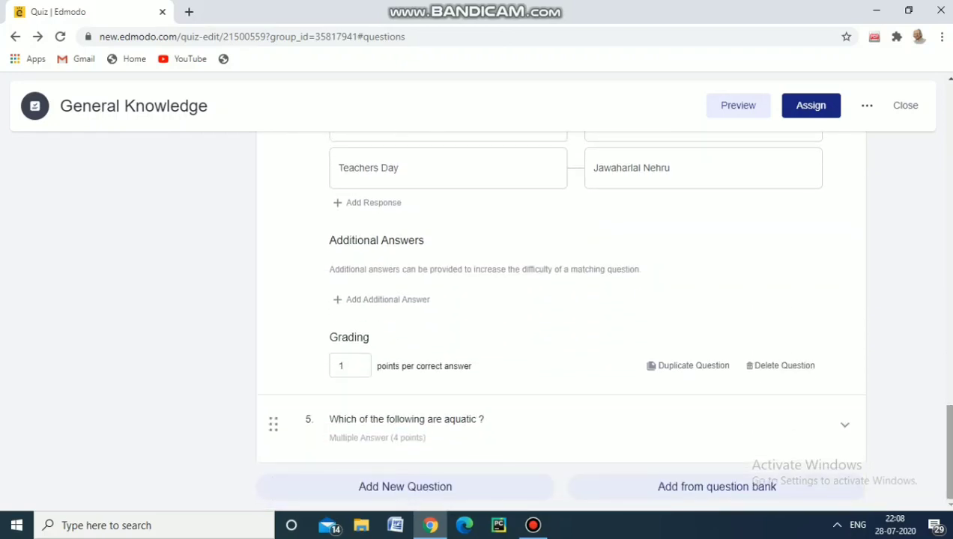
Expand the multiple-answer question "Which of the following are aquatic ?" and examine its responses and marked correct answers
left_click(843, 427)
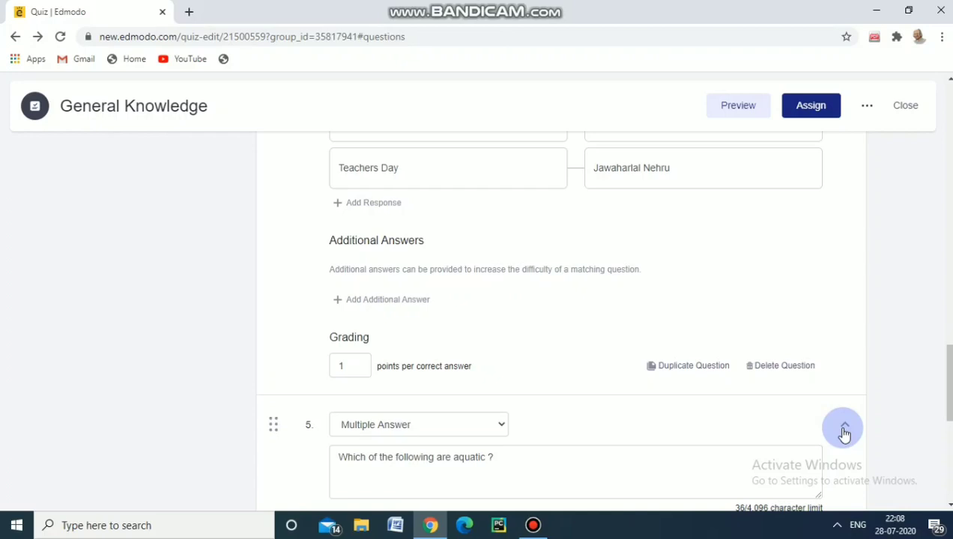
left_click_drag(945, 379, 948, 419)
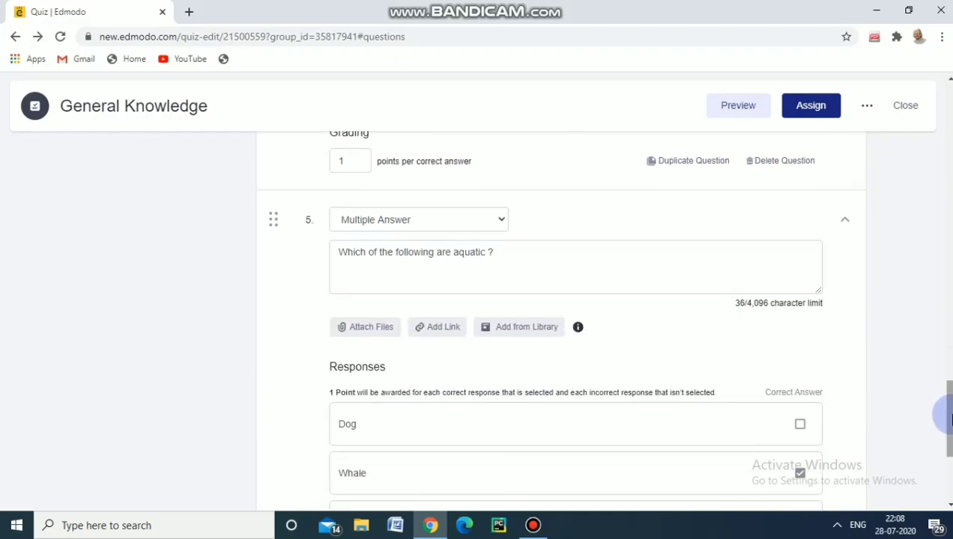
left_click_drag(948, 419, 948, 441)
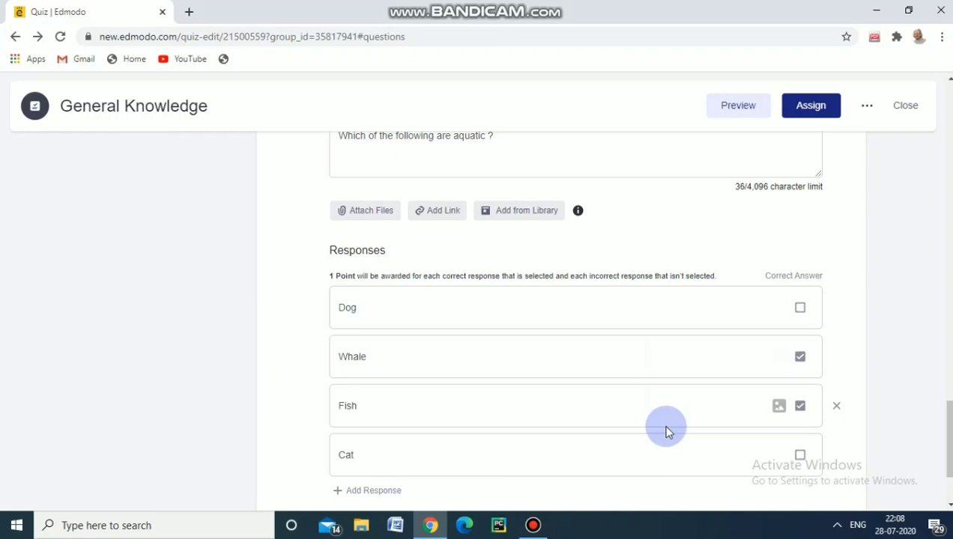
left_click(947, 360)
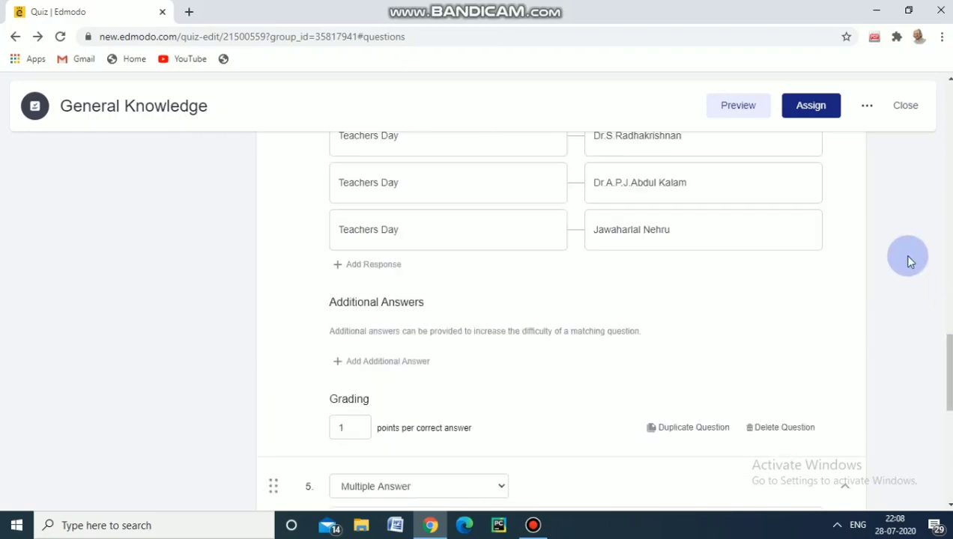
Start assigning the General Knowledge quiz to B.Ed with a due date of 07/29/2020 and lock it after the due date
left_click(814, 109)
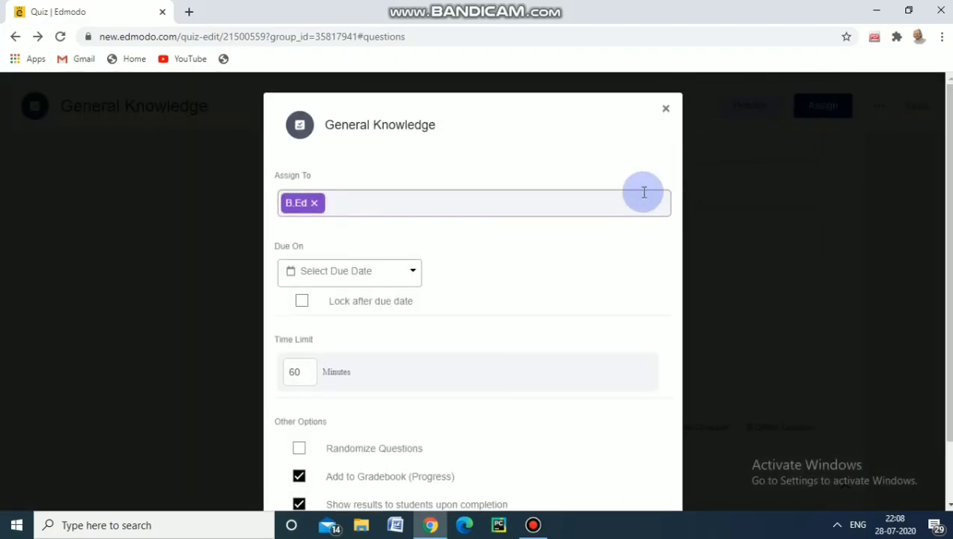
left_click(412, 275)
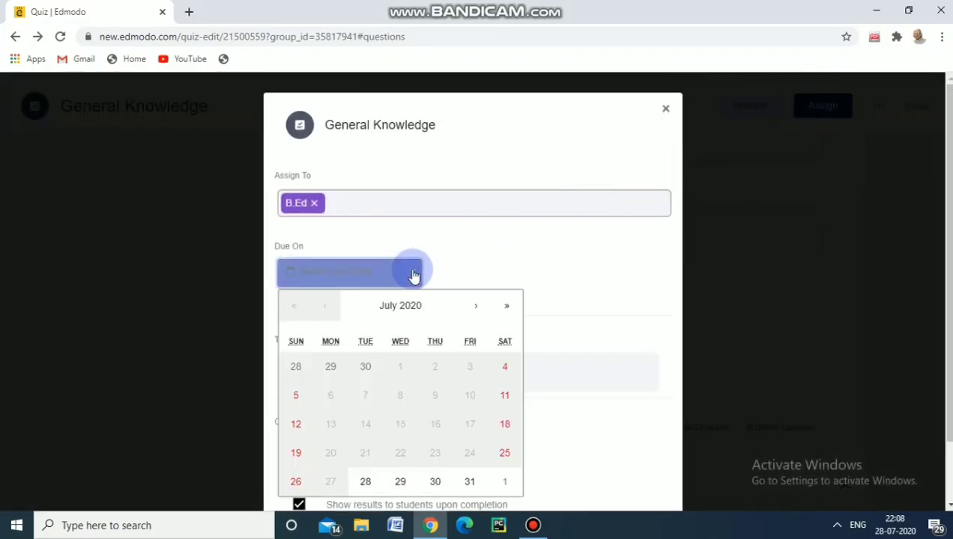
left_click(400, 483)
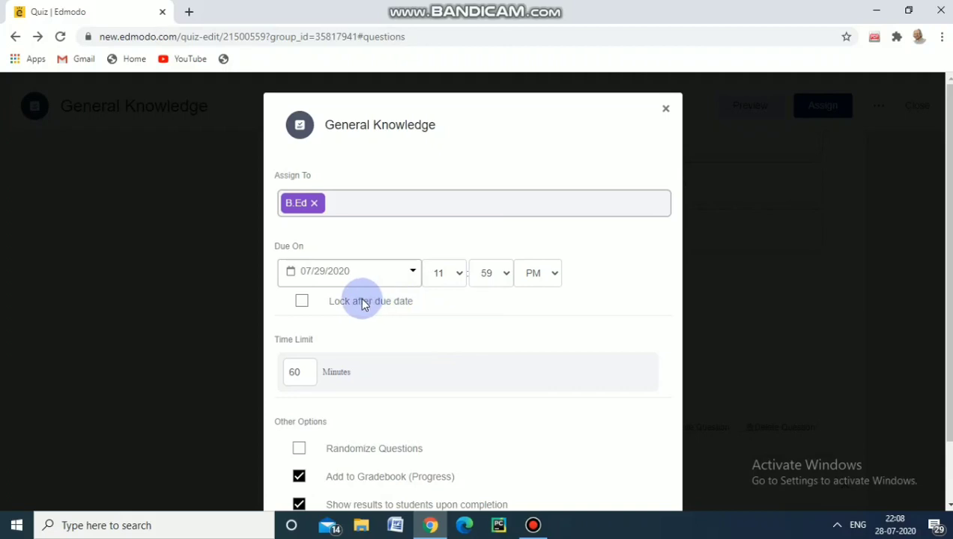
left_click(302, 302)
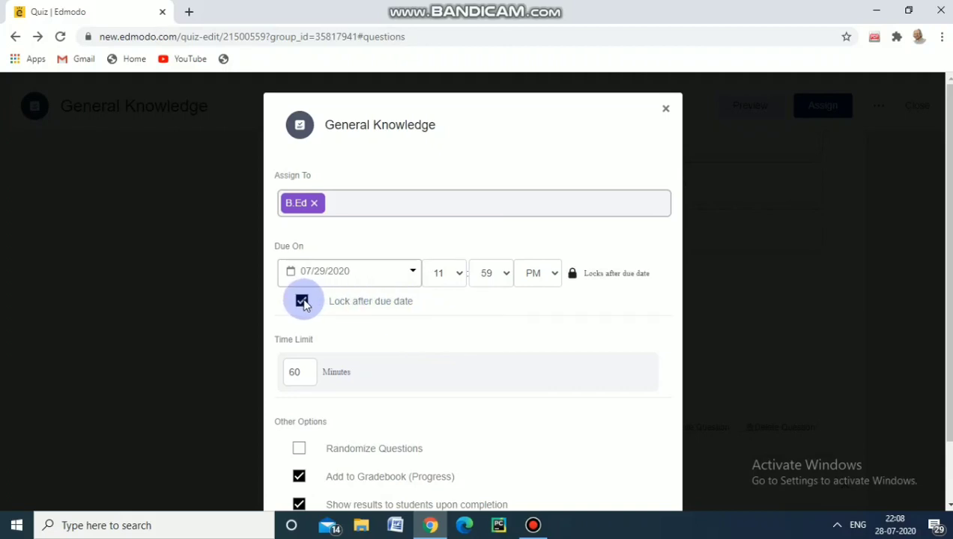
Set the quiz time limit to 20 minutes, enable Randomize Questions, and close the assignment settings without assigning
left_click(297, 373)
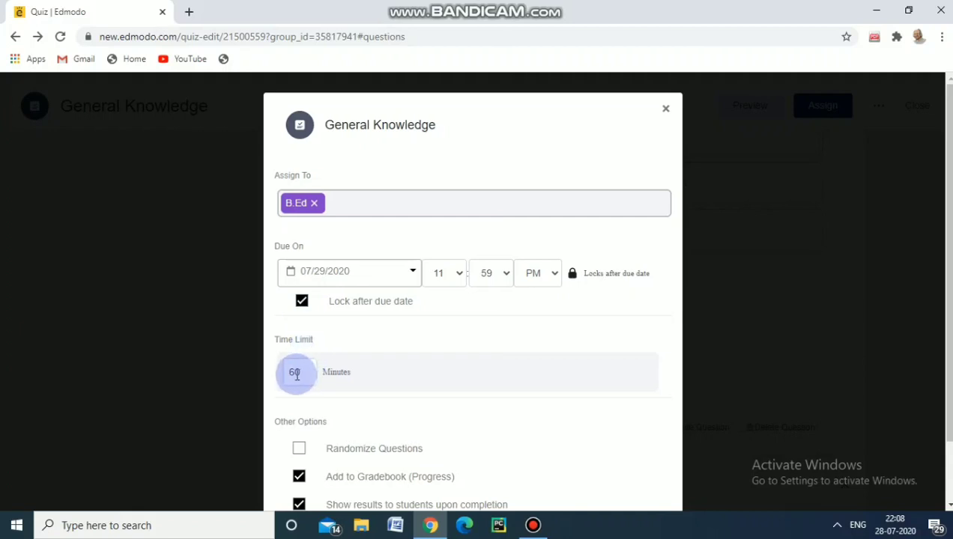
key("BackSpace")
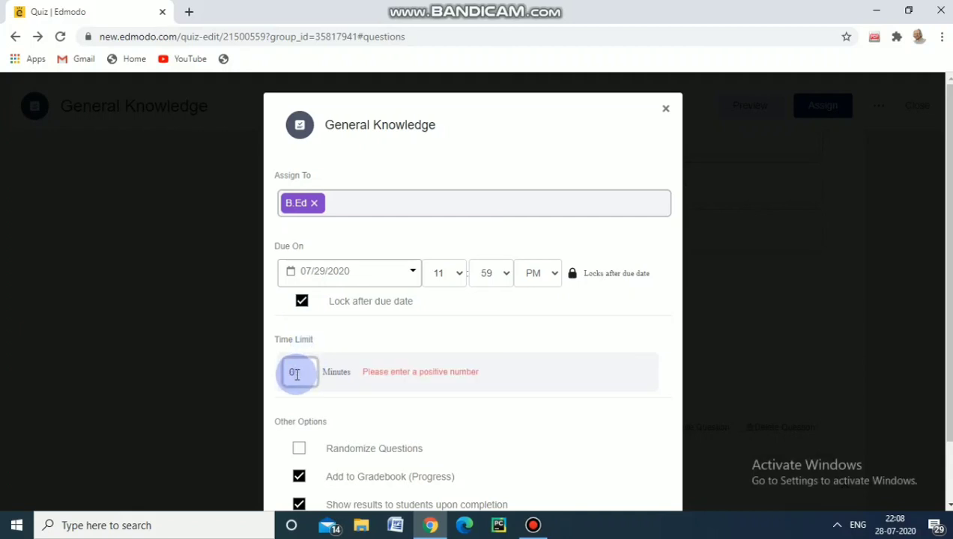
type("2")
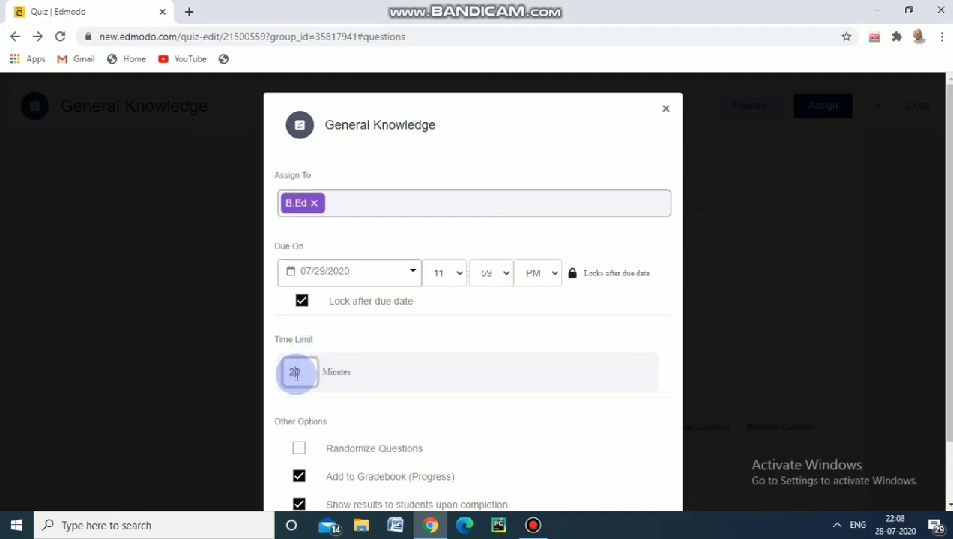
left_click(300, 450)
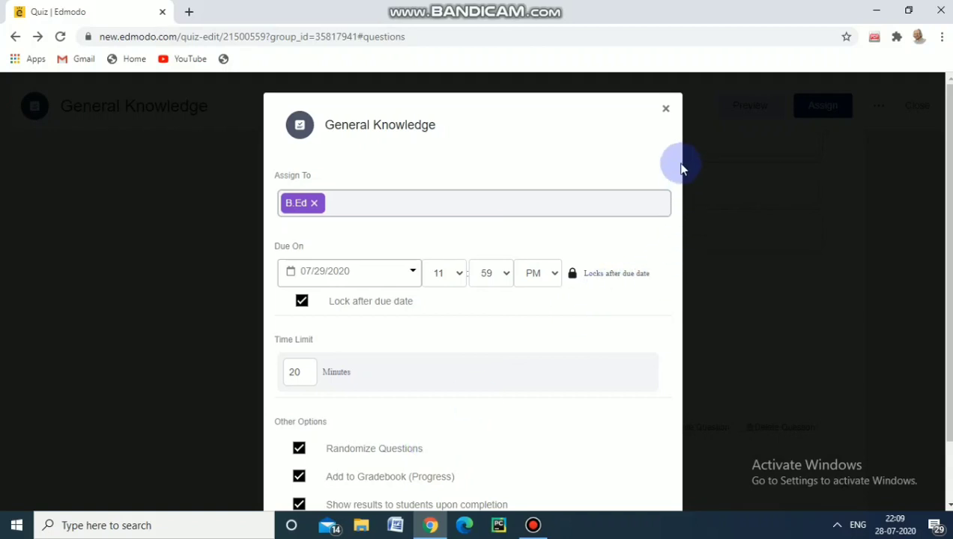
left_click(665, 114)
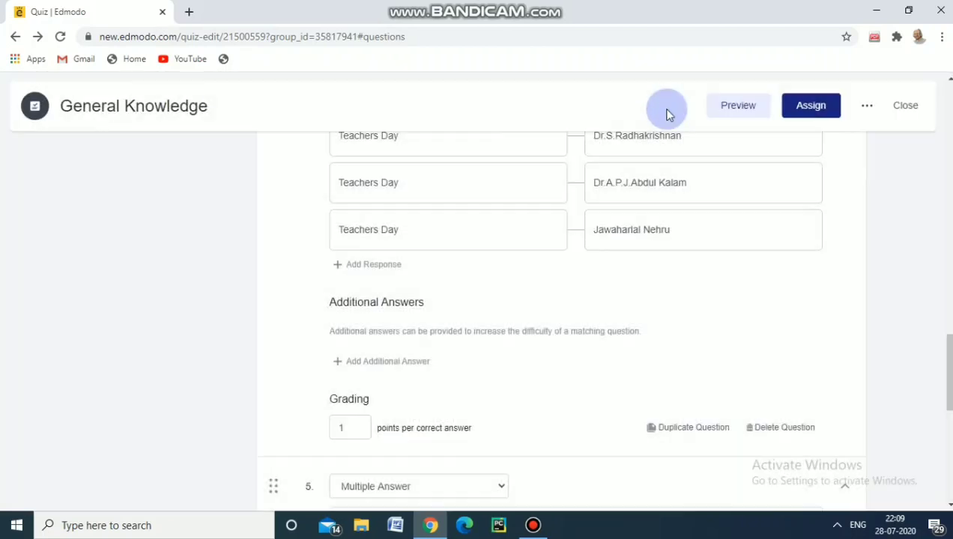
Leave the quiz editor for the B.Ed class page and hide the sponsored content there
left_click(15, 37)
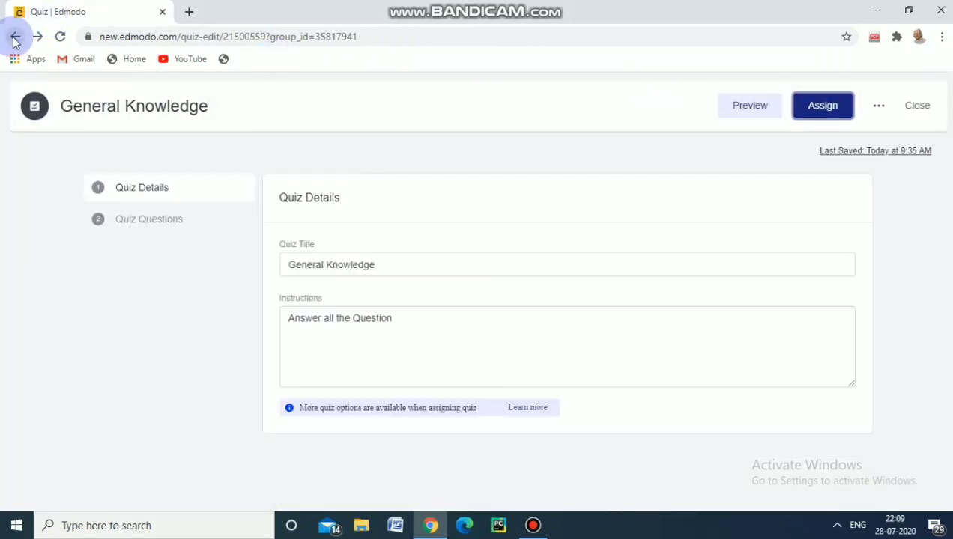
left_click(15, 37)
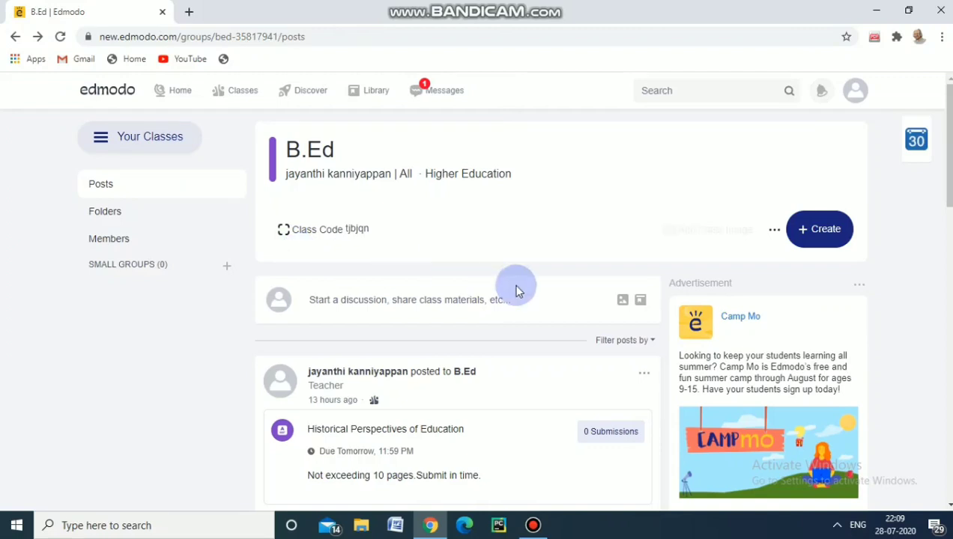
left_click(858, 289)
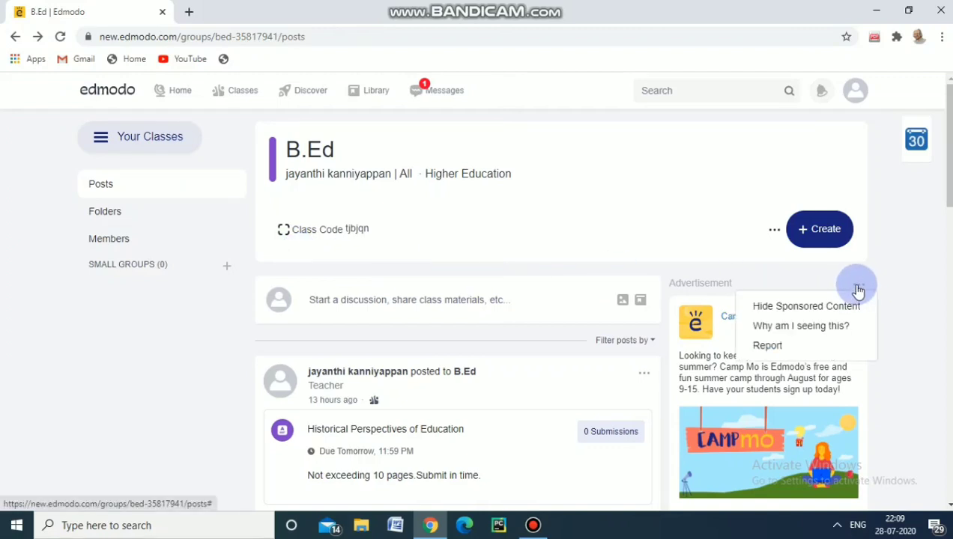
left_click(819, 311)
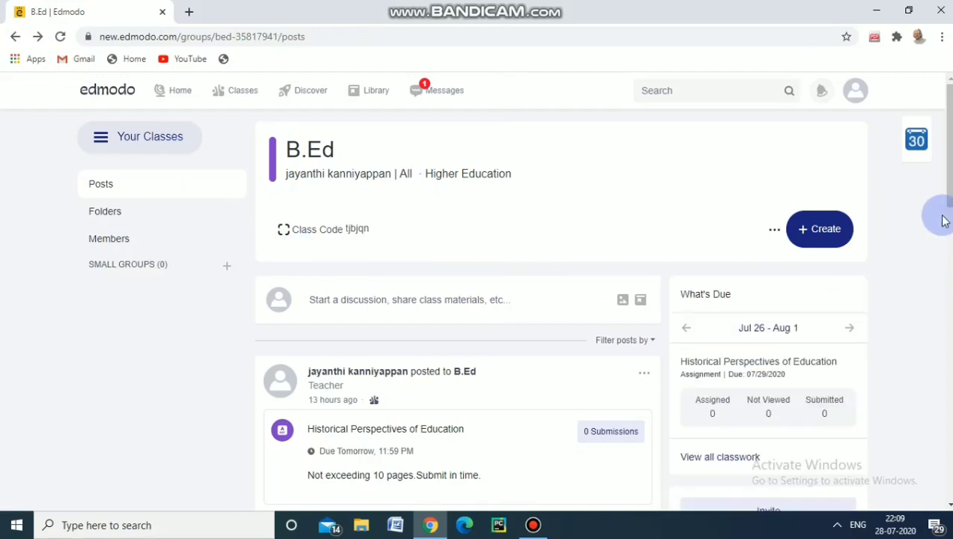
Look through the B.Ed class posts and examine the General Knowledge quiz post in the Home feed
scroll(948, 225, "down", 2)
left_click_drag(951, 224, 950, 235)
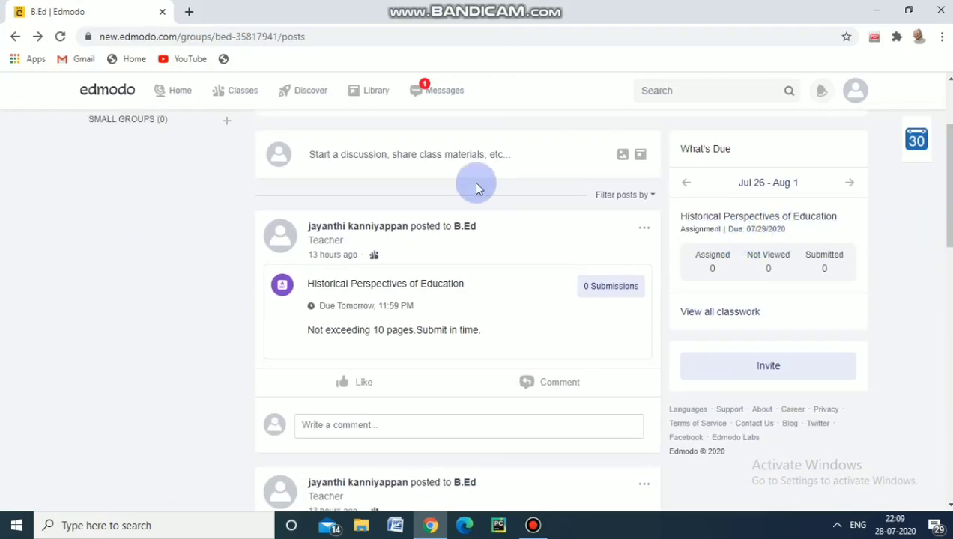
mouse_move(204, 99)
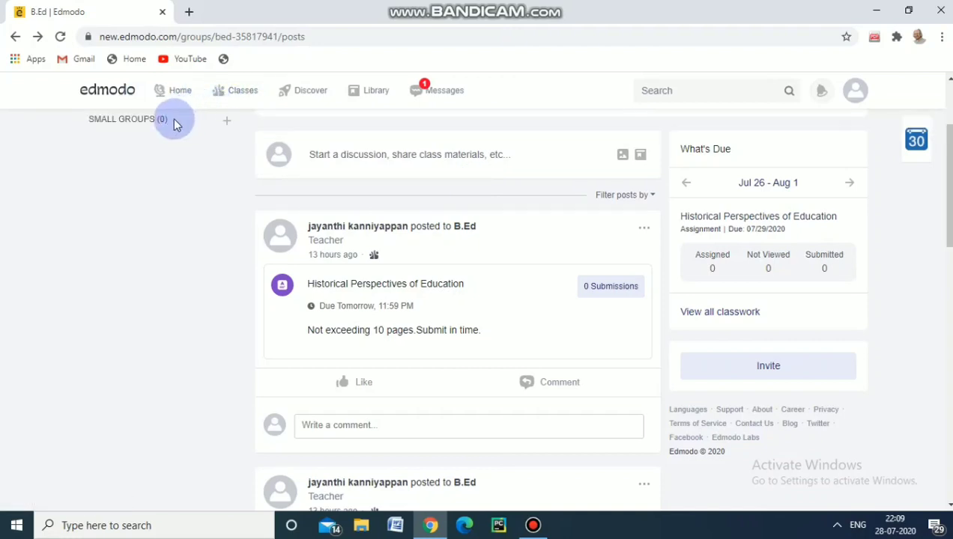
left_click(187, 100)
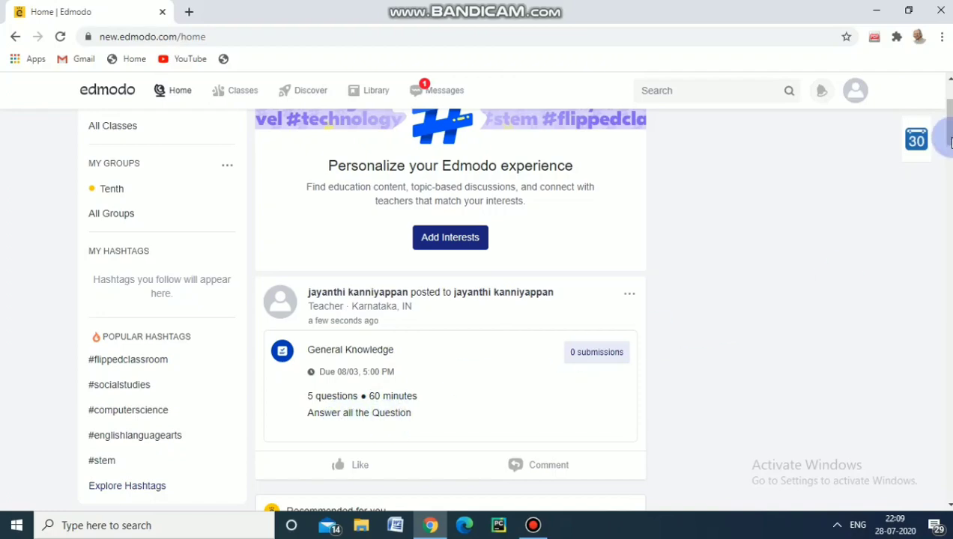
left_click_drag(948, 137, 948, 172)
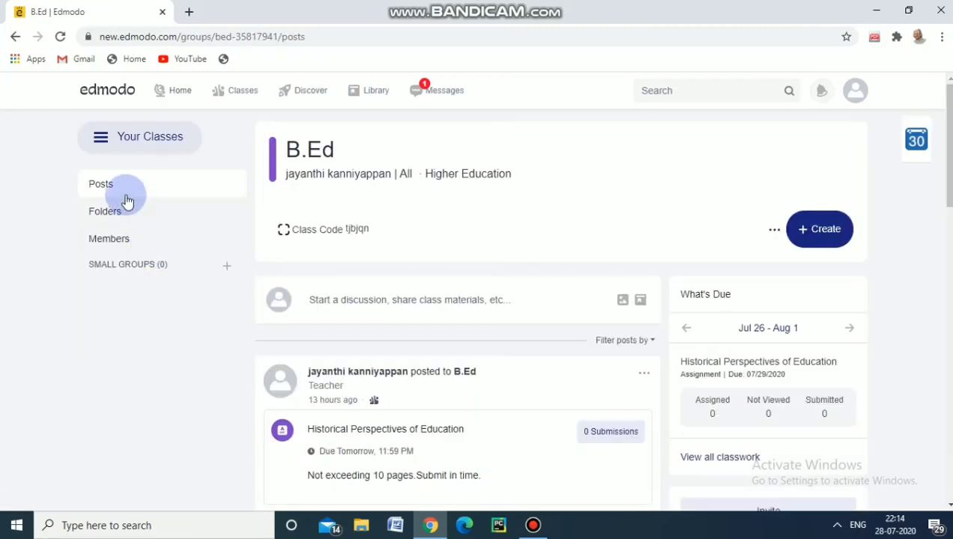
View the B.Ed class's folders and members, and inspect the small group creation form without creating a group
left_click(105, 211)
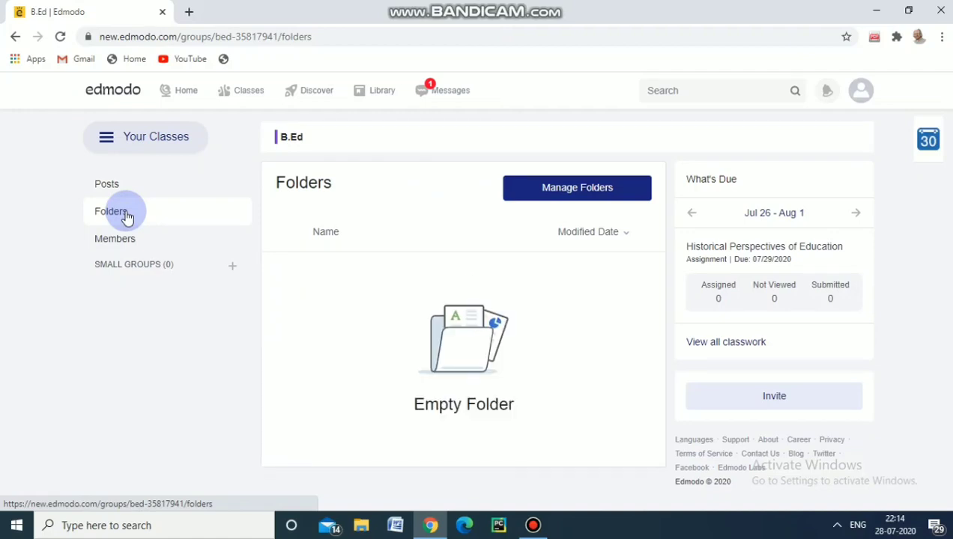
left_click(125, 240)
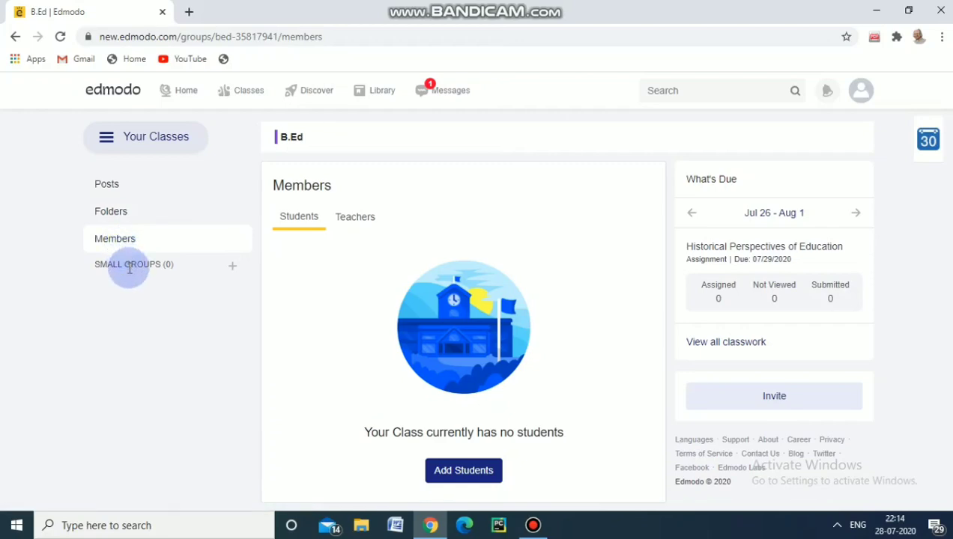
left_click(231, 267)
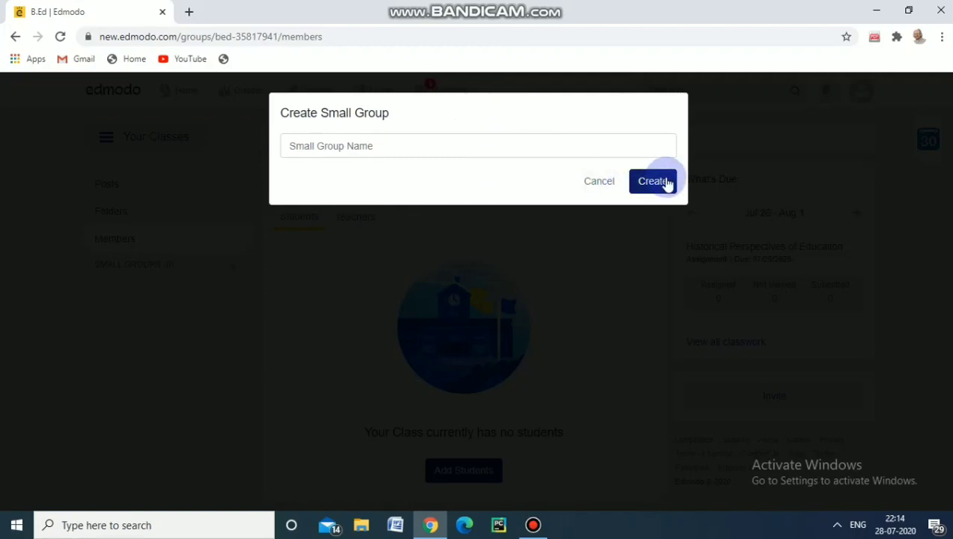
left_click(598, 184)
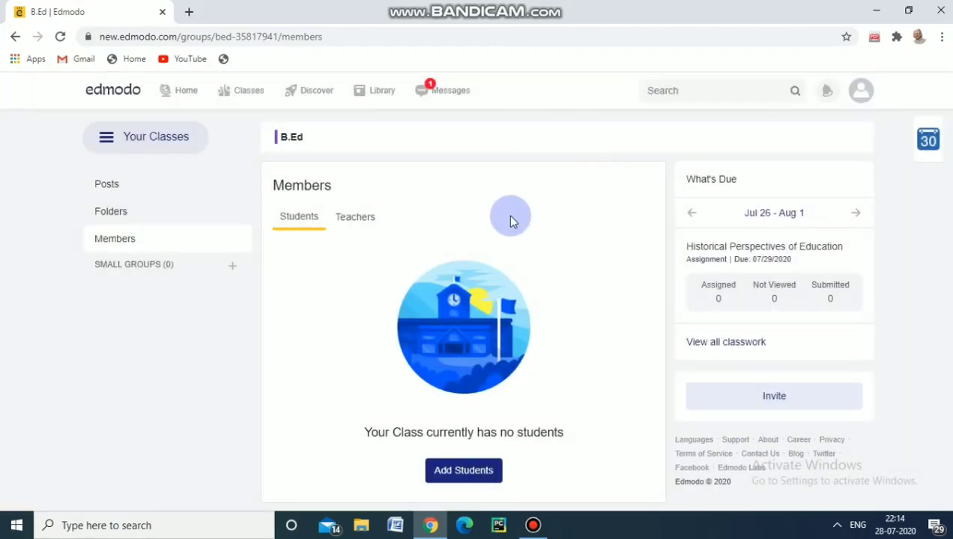